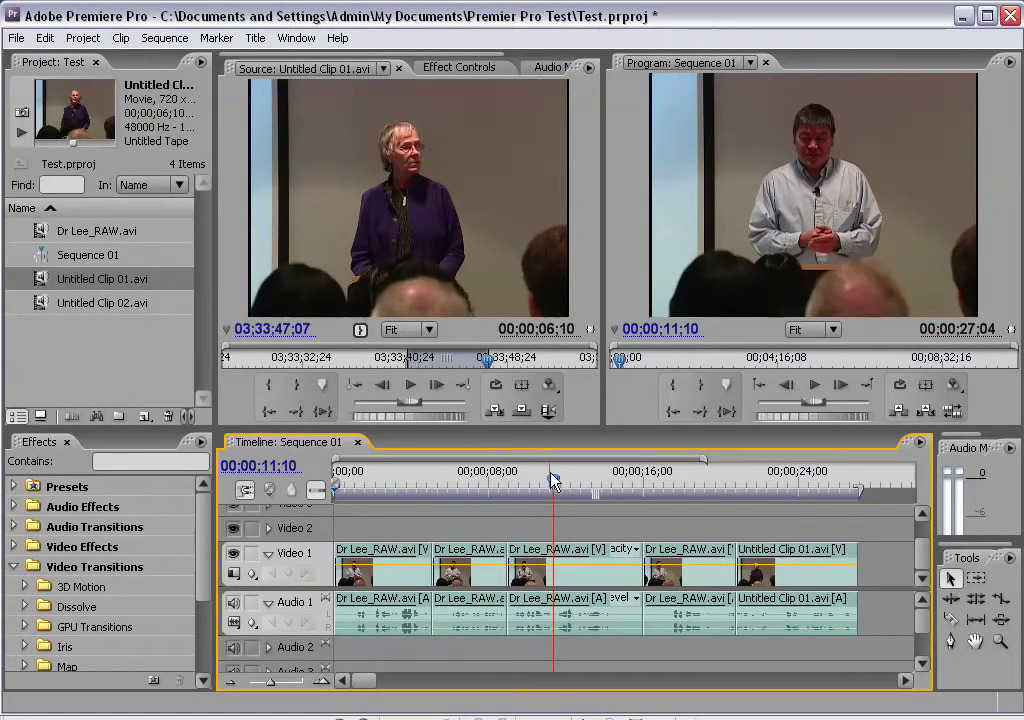
# Move the Sequence 01 playhead to about 00;00;11;22 and clear the project selection.
pyautogui.moveTo(553, 484); pyautogui.dragTo(561, 484)
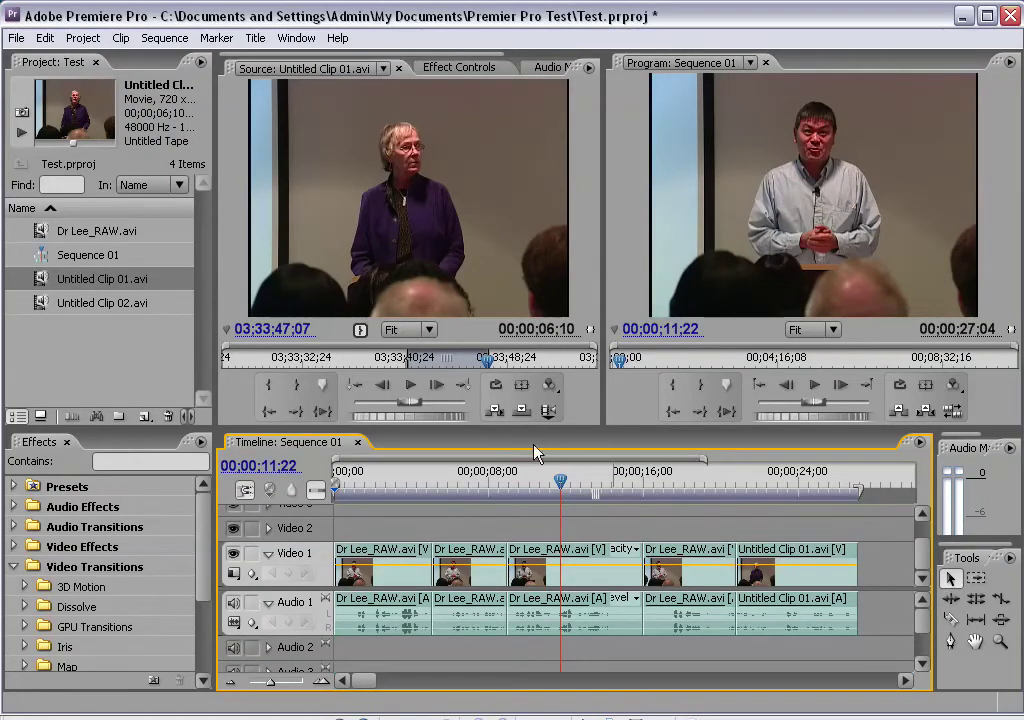
pyautogui.moveTo(560, 481); pyautogui.dragTo(560, 481)
pyautogui.click(59, 363)
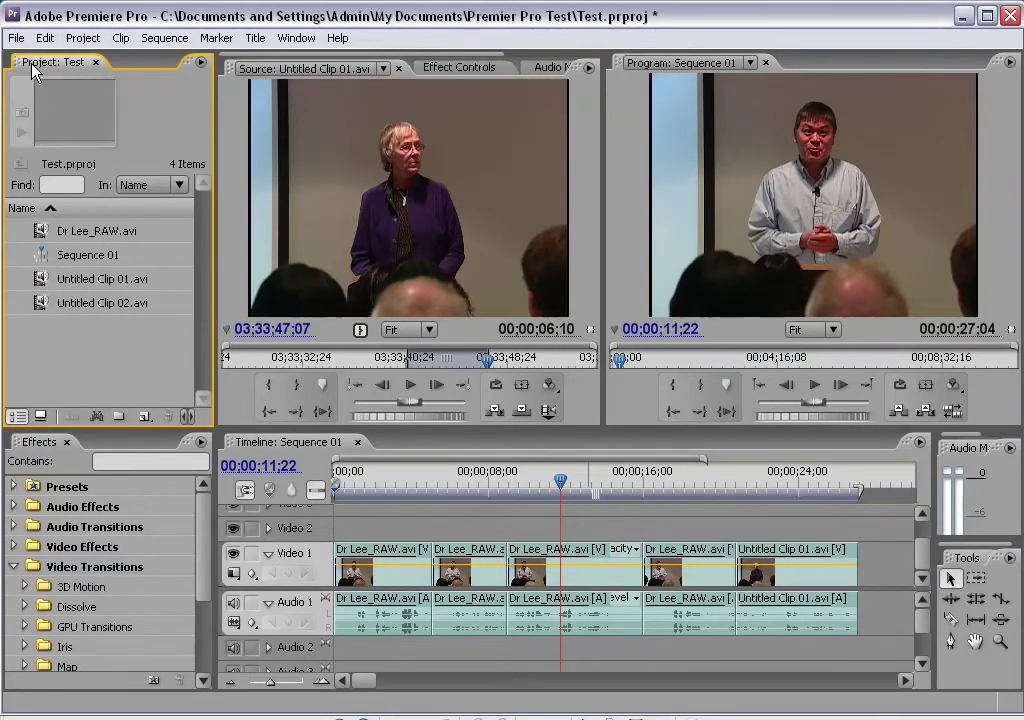
# Check the details of Dr Lee_RAW.avi, Untitled Clip 01.avi and Untitled Clip 02.avi in the Project panel.
pyautogui.click(43, 236)
pyautogui.click(41, 281)
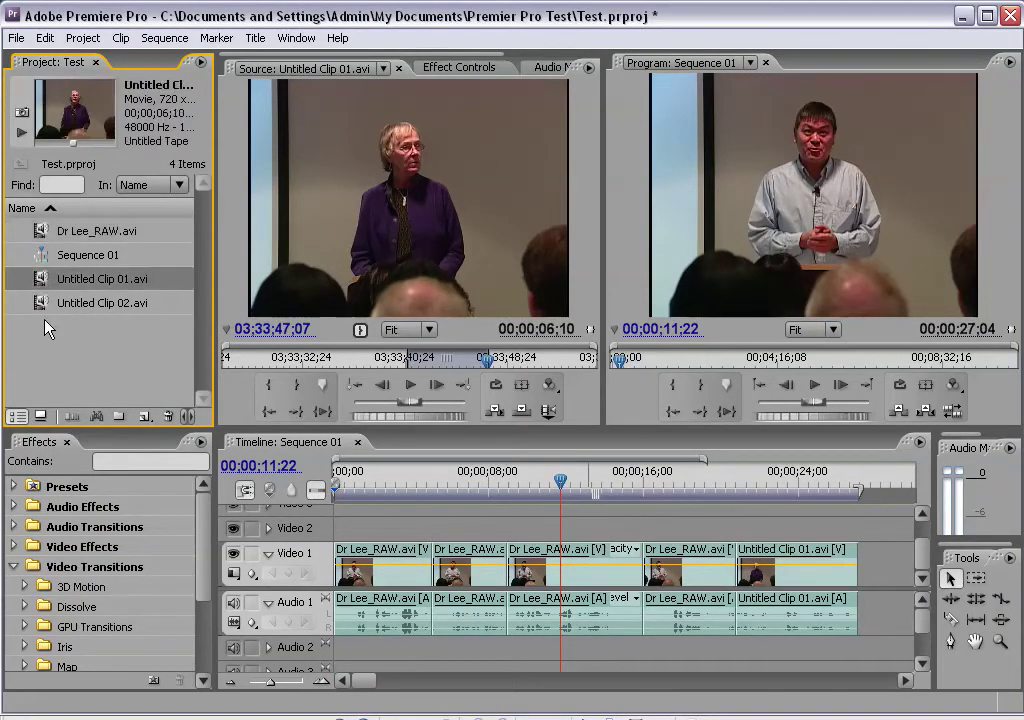
pyautogui.click(46, 306)
pyautogui.click(48, 286)
pyautogui.click(46, 236)
pyautogui.click(47, 282)
pyautogui.click(55, 303)
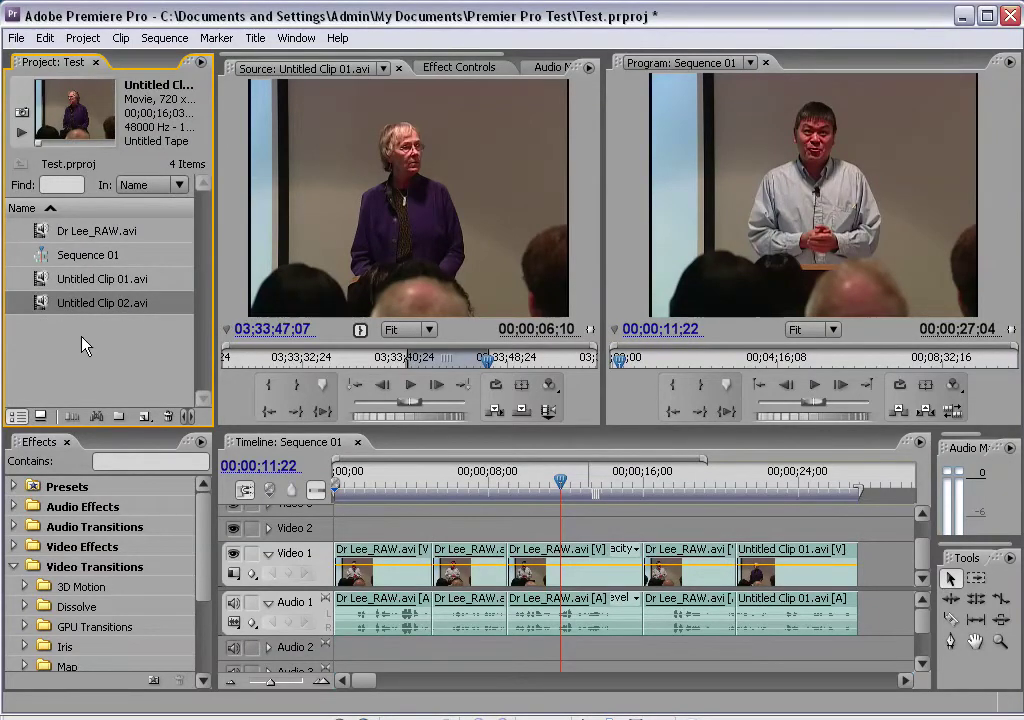
pyautogui.click(84, 343)
# Review Sequence 01's details, then Untitled Clip 01.avi's and Untitled Clip 02.avi's.
pyautogui.click(43, 257)
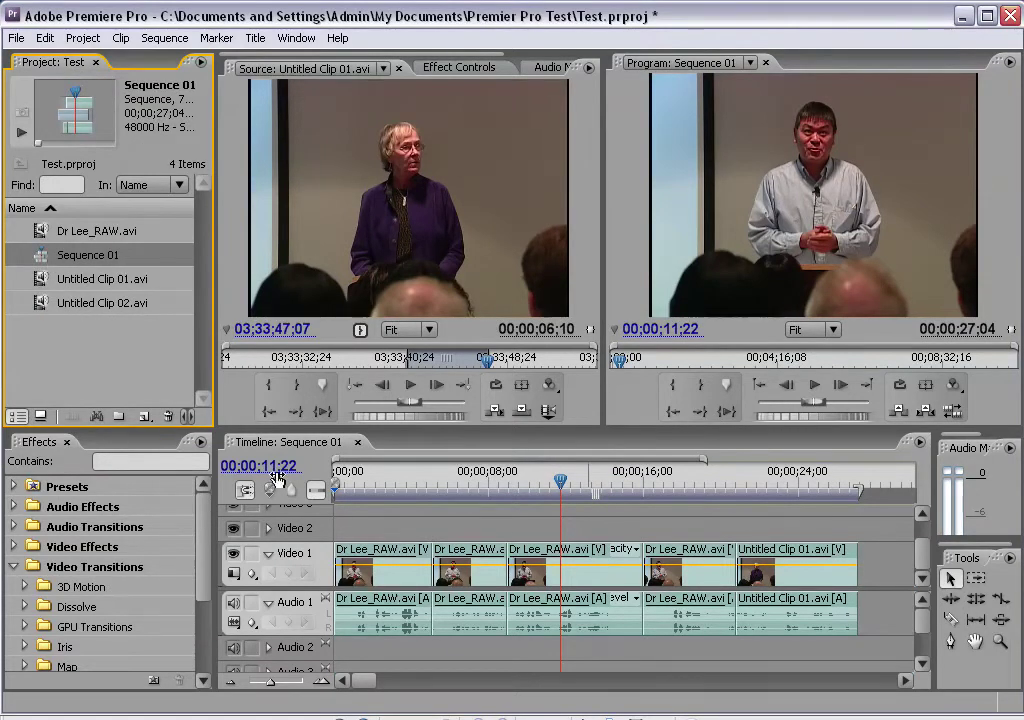
pyautogui.click(318, 448)
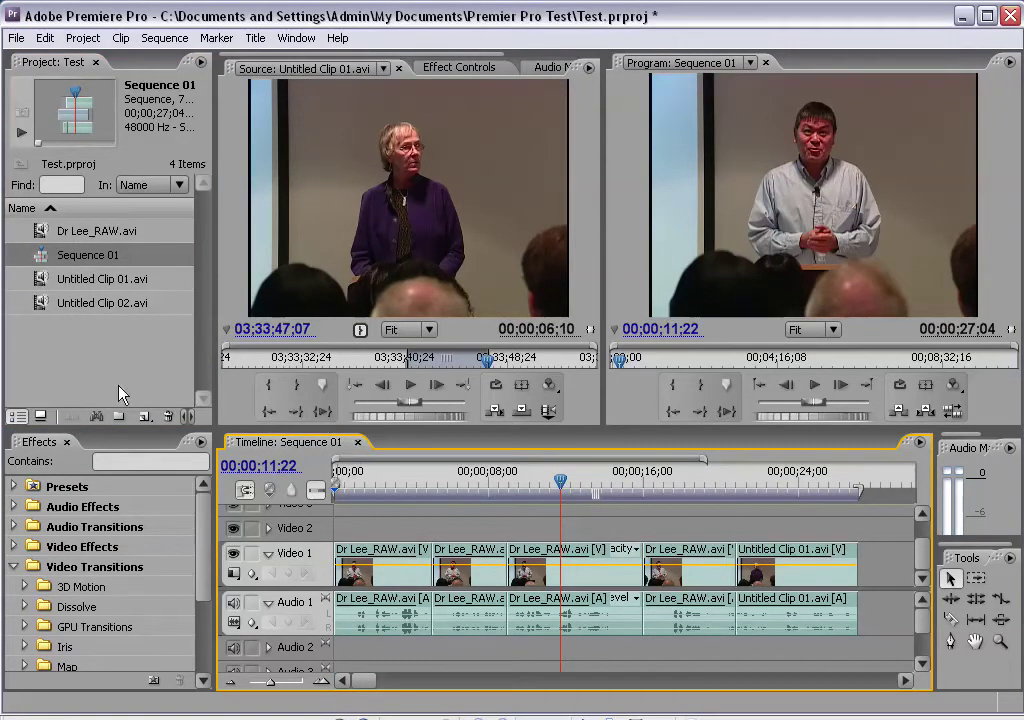
pyautogui.click(75, 361)
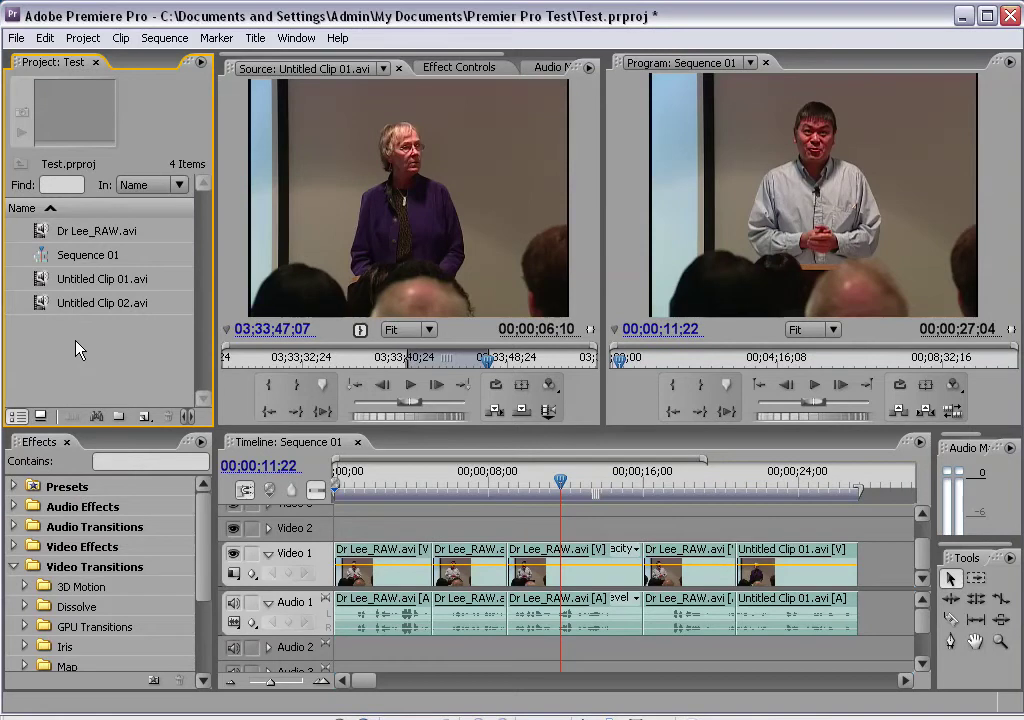
pyautogui.click(38, 281)
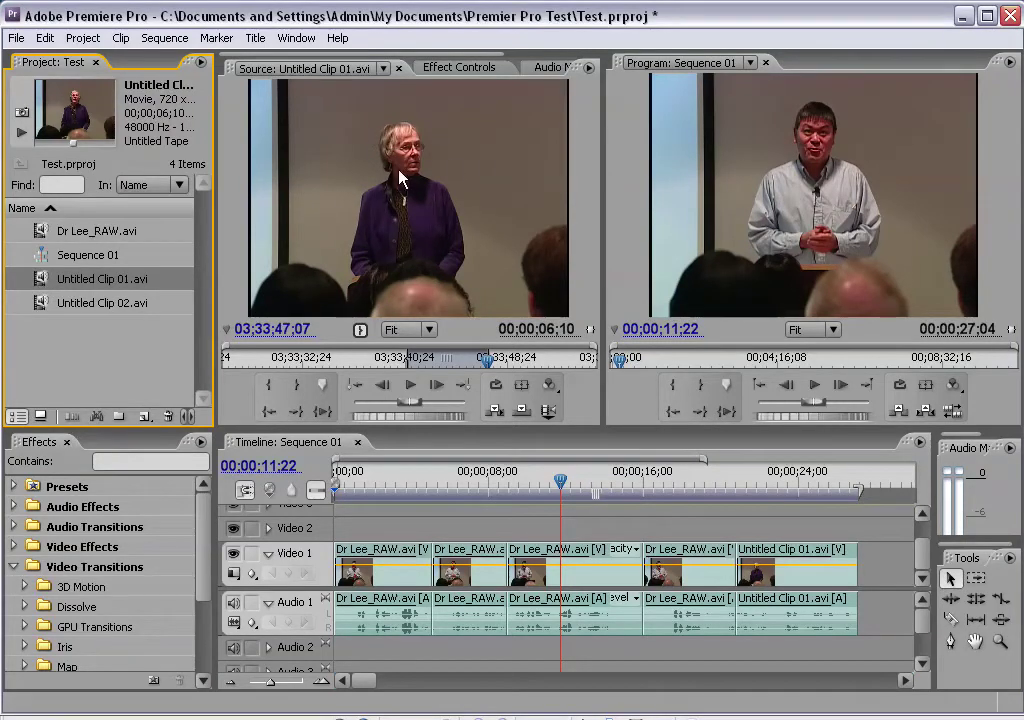
pyautogui.click(45, 308)
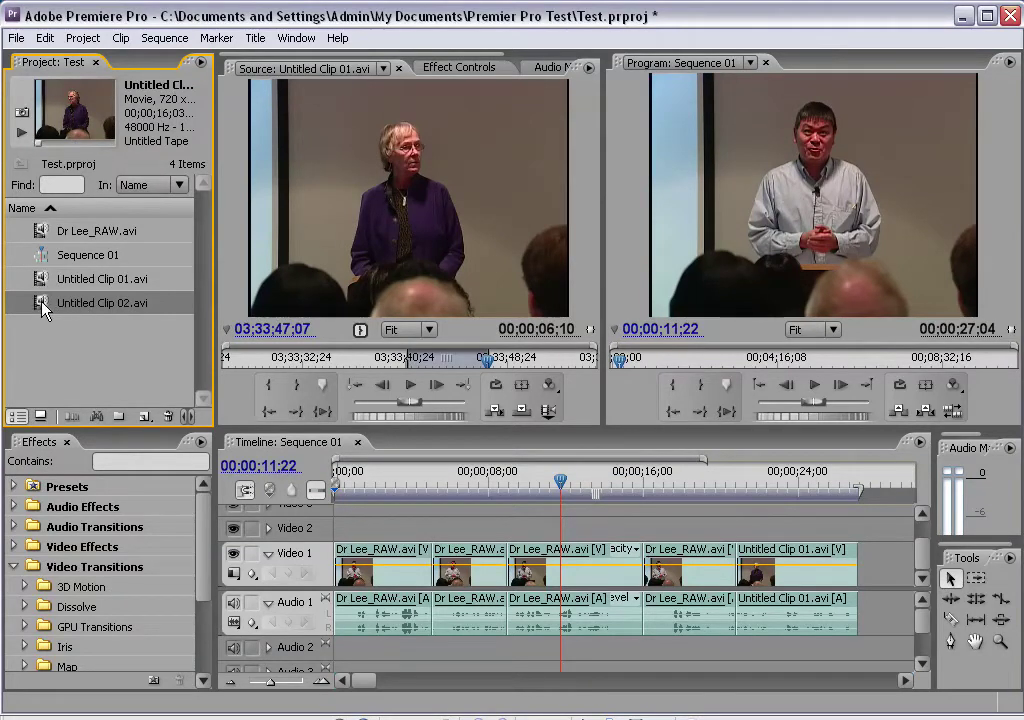
# Preview Untitled Clip 02.avi in the Source monitor, playing and scrubbing back to its start.
pyautogui.doubleClick(43, 300)
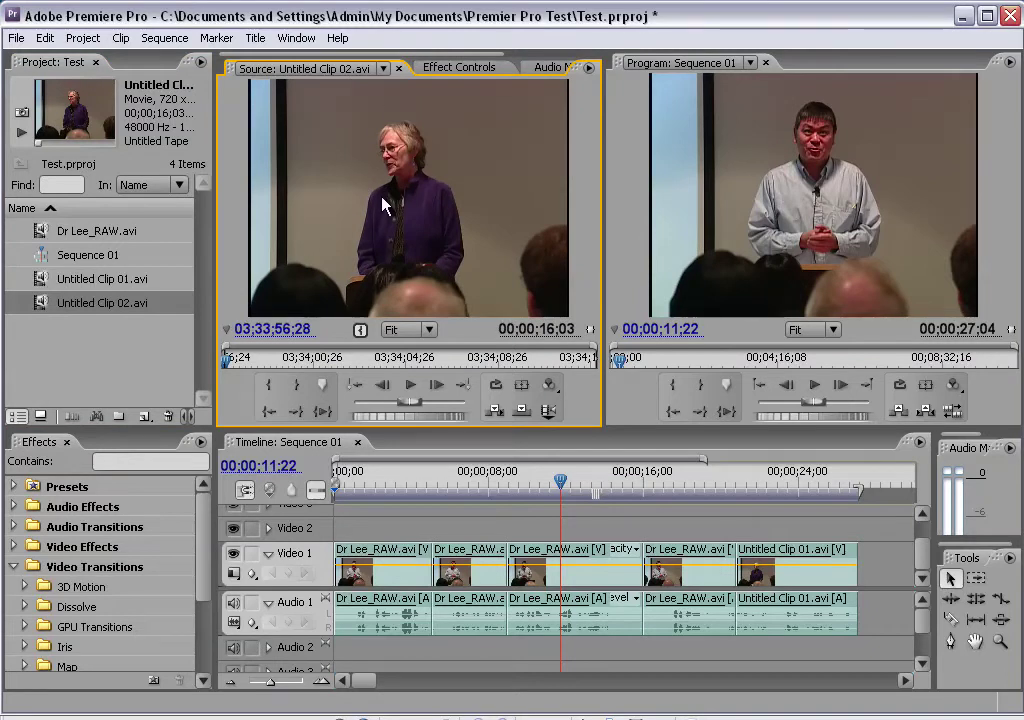
pyautogui.moveTo(231, 359)
pyautogui.mouseDown()
pyautogui.moveTo(309, 359)
pyautogui.moveTo(249, 368)
pyautogui.moveTo(520, 362)
pyautogui.moveTo(224, 362)
pyautogui.mouseUp()
pyautogui.click(409, 396)
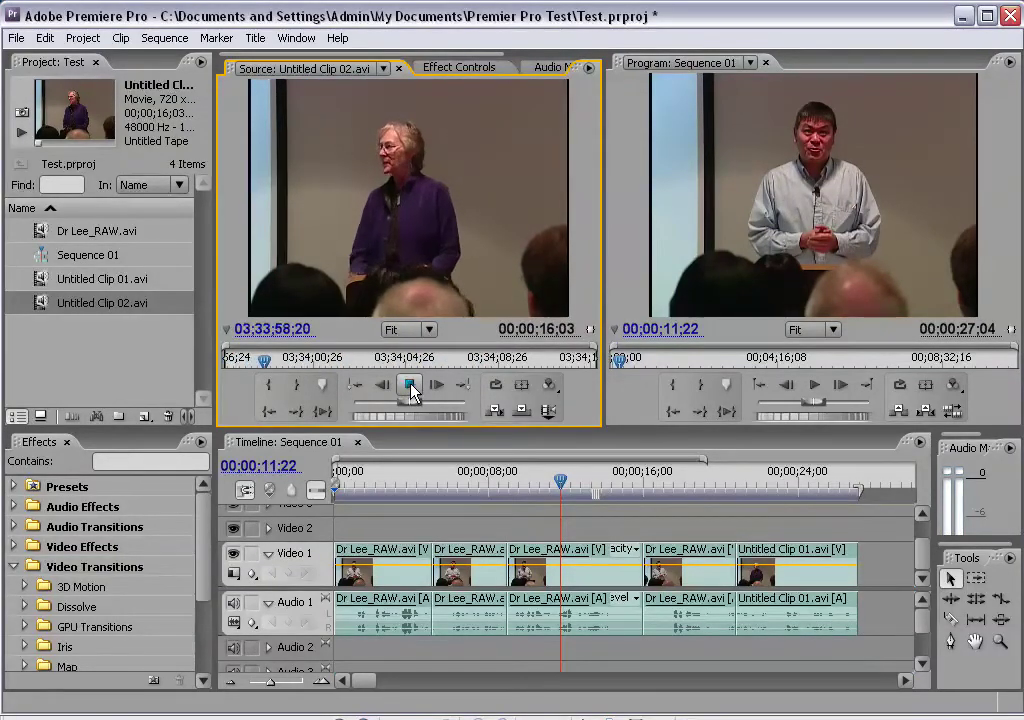
pyautogui.click(410, 392)
pyautogui.press('space')
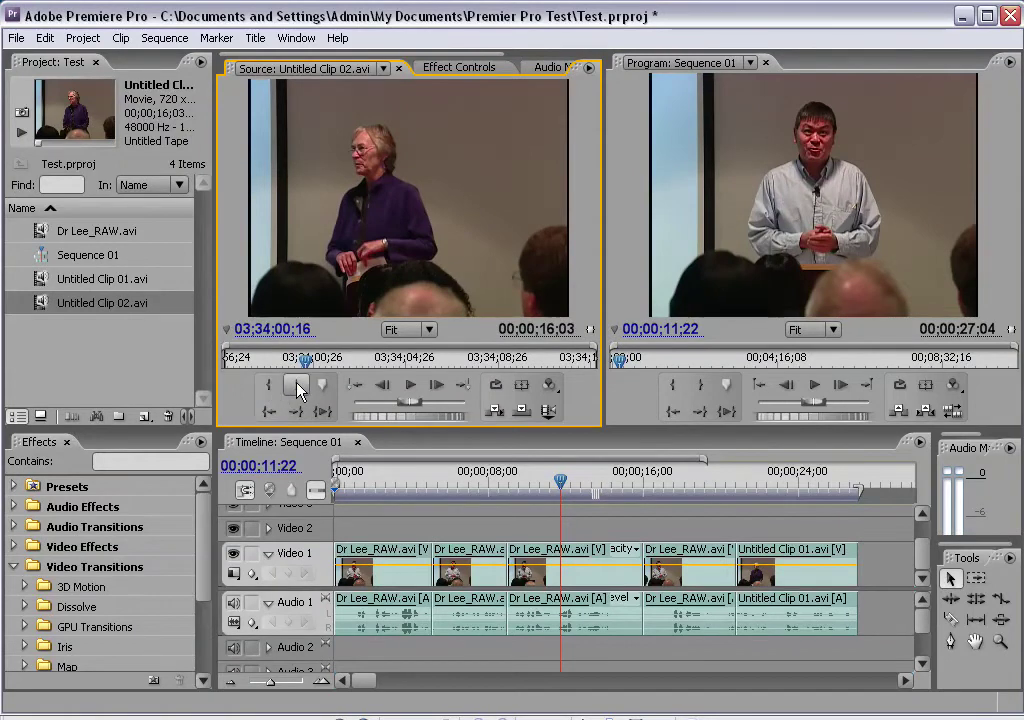
pyautogui.moveTo(306, 364); pyautogui.dragTo(229, 368)
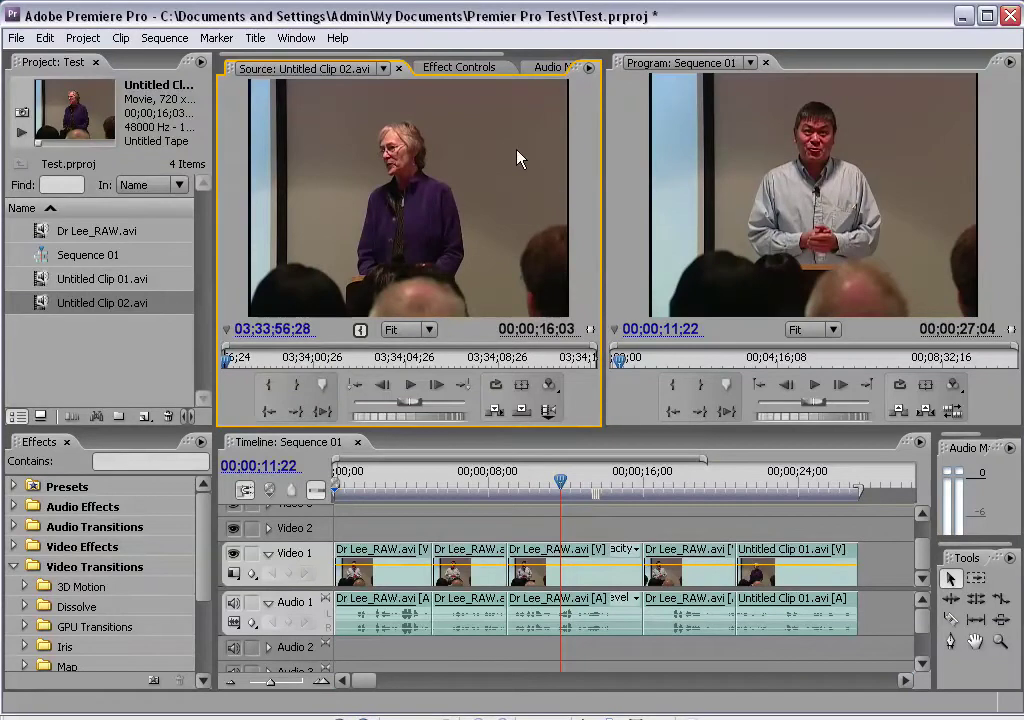
pyautogui.click(827, 124)
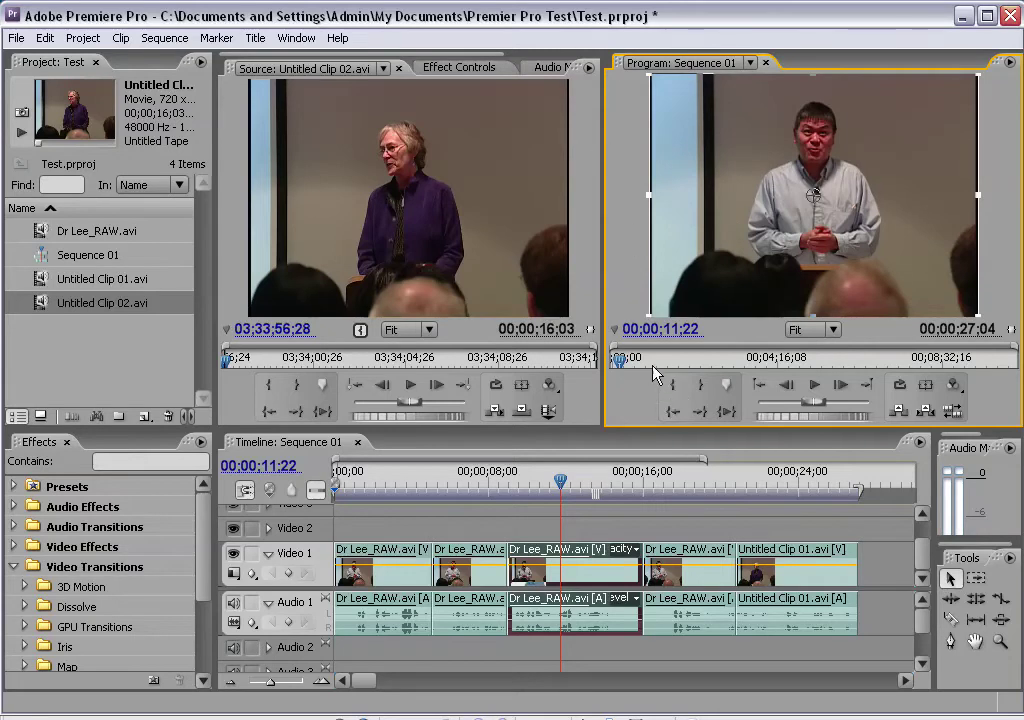
pyautogui.click(640, 362)
pyautogui.moveTo(640, 366); pyautogui.dragTo(625, 361)
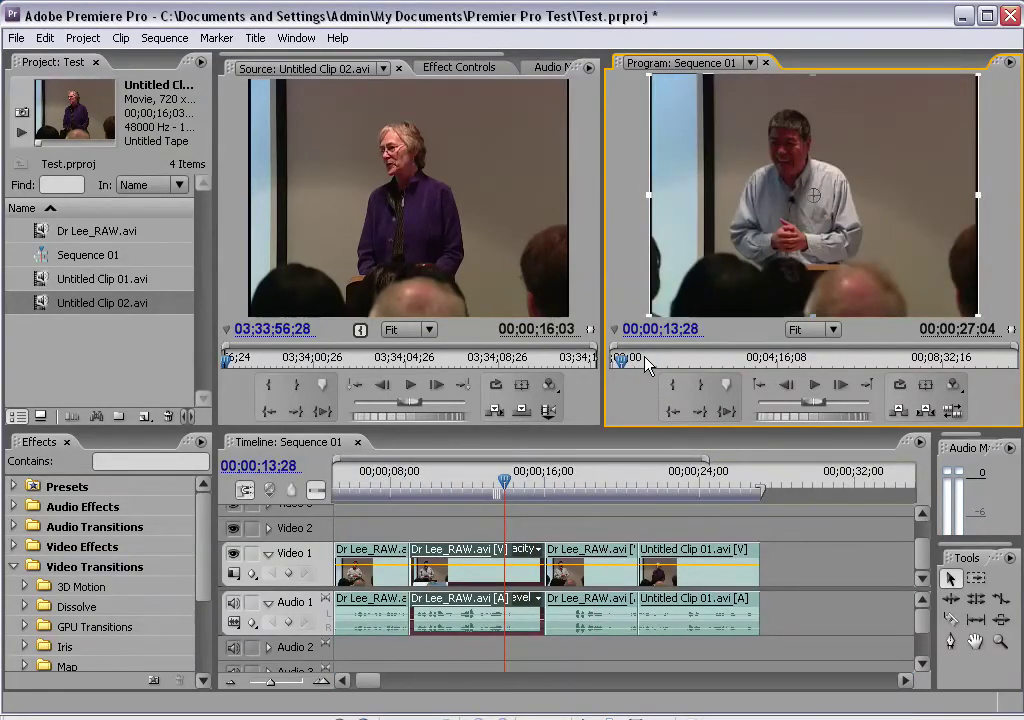
pyautogui.click(630, 366)
pyautogui.click(627, 362)
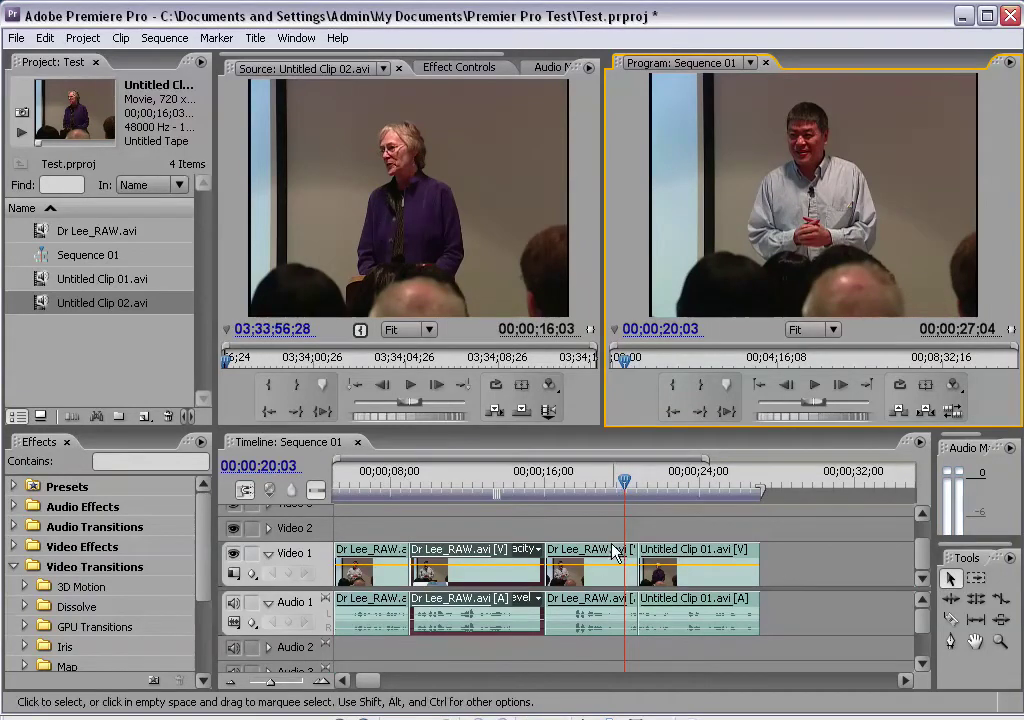
pyautogui.moveTo(624, 479); pyautogui.dragTo(653, 486)
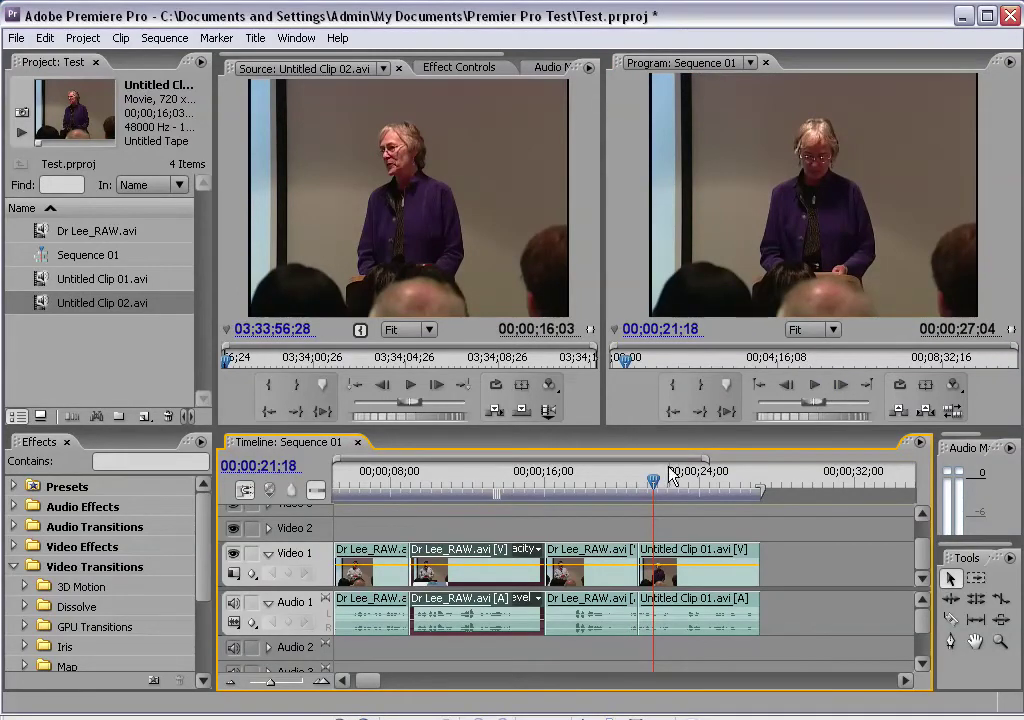
pyautogui.moveTo(653, 484); pyautogui.dragTo(387, 485)
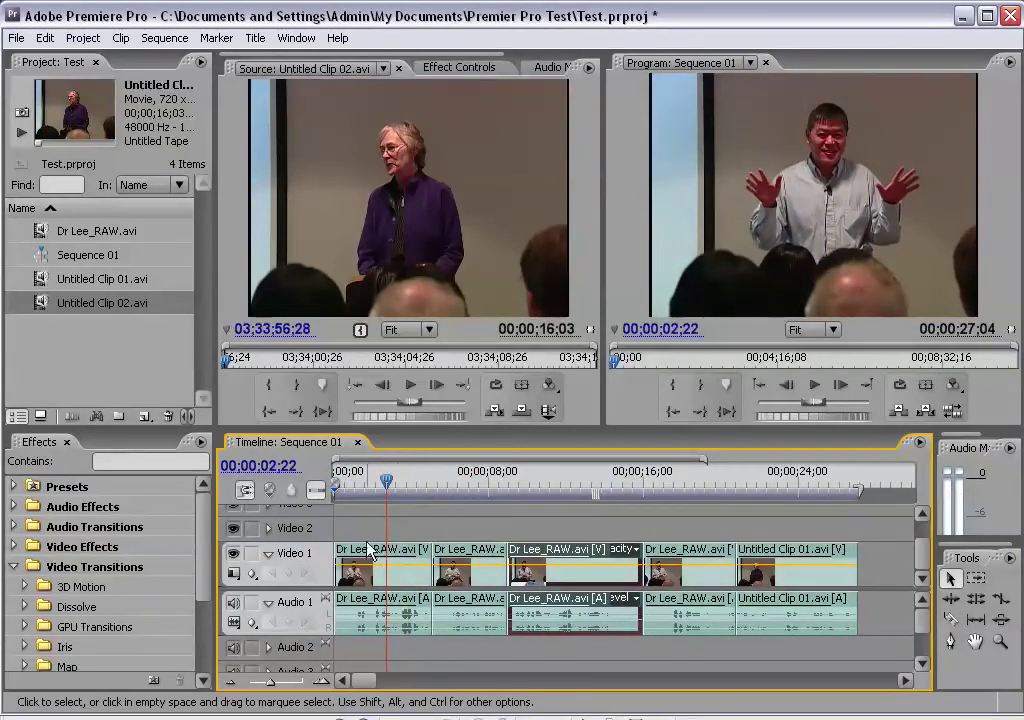
# Select the Sequence 01 clips and try shifting Untitled Clip 01 and the fourth Dr Lee clip.
pyautogui.click(400, 578)
pyautogui.click(465, 578)
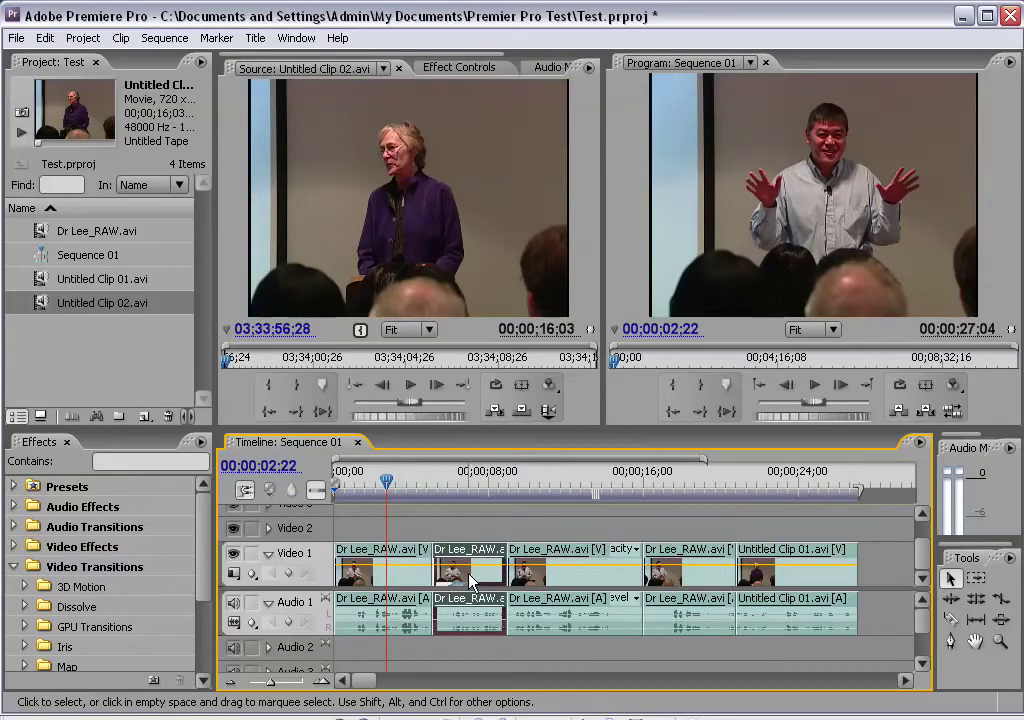
pyautogui.click(540, 578)
pyautogui.click(672, 585)
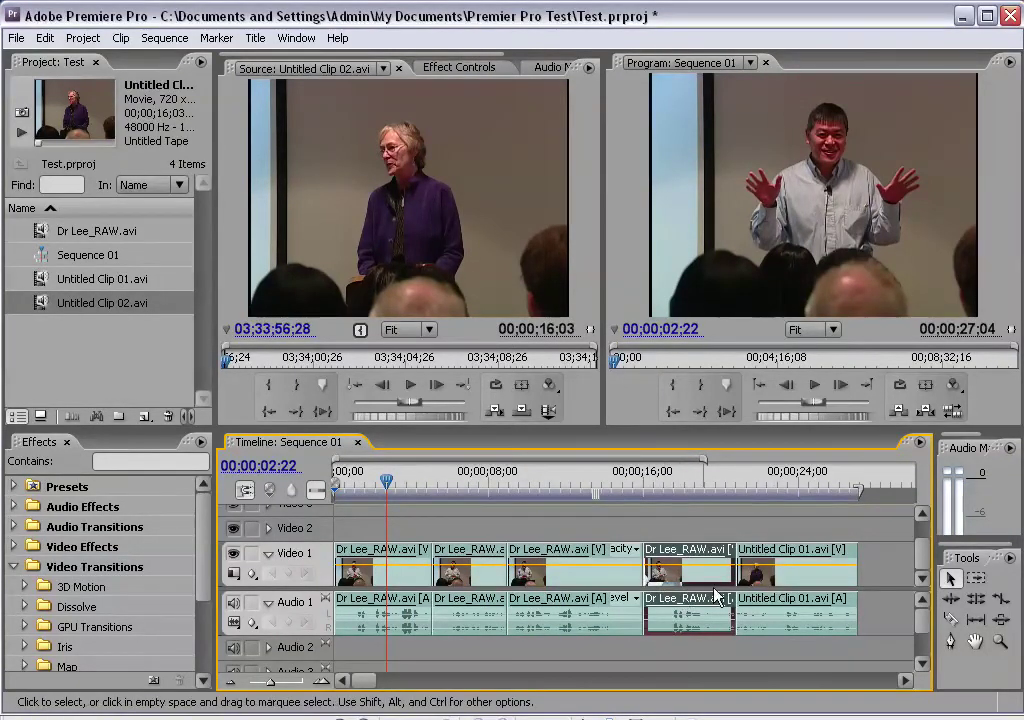
pyautogui.click(792, 580)
pyautogui.moveTo(769, 580); pyautogui.dragTo(795, 585)
pyautogui.moveTo(688, 580)
pyautogui.mouseDown()
pyautogui.moveTo(760, 580)
pyautogui.moveTo(688, 571)
pyautogui.mouseUp()
pyautogui.moveTo(807, 575); pyautogui.dragTo(777, 560)
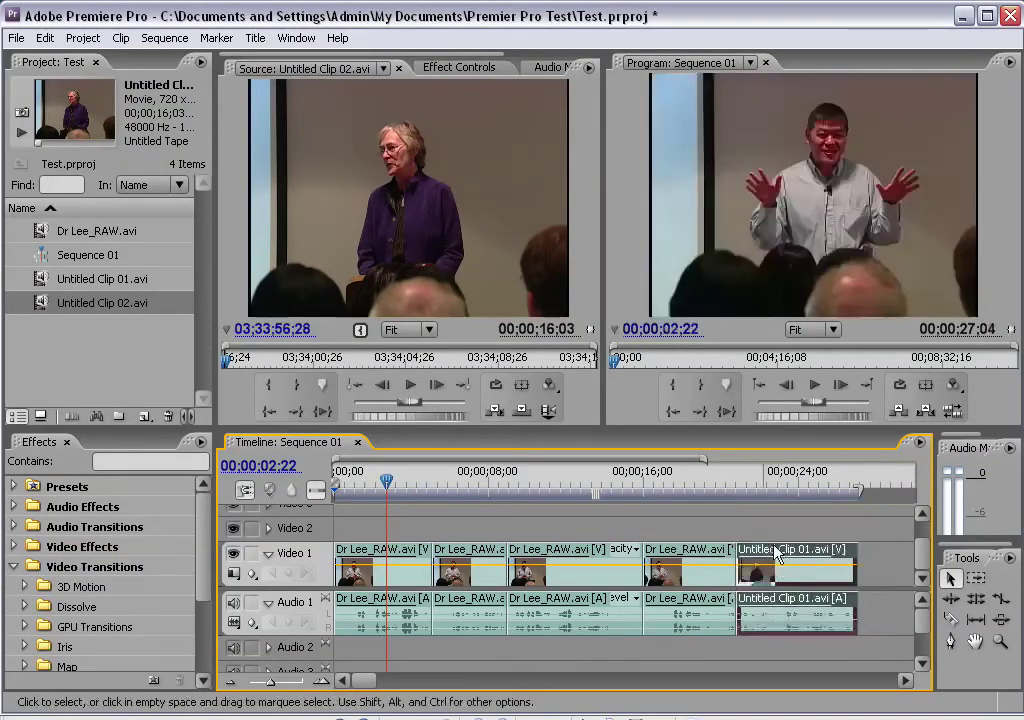
# Scrub Sequence 01 from 00;00;04;24 to about 00;00;12;05, deselect, and show File commands.
pyautogui.click(423, 485)
pyautogui.moveTo(423, 485); pyautogui.dragTo(480, 483)
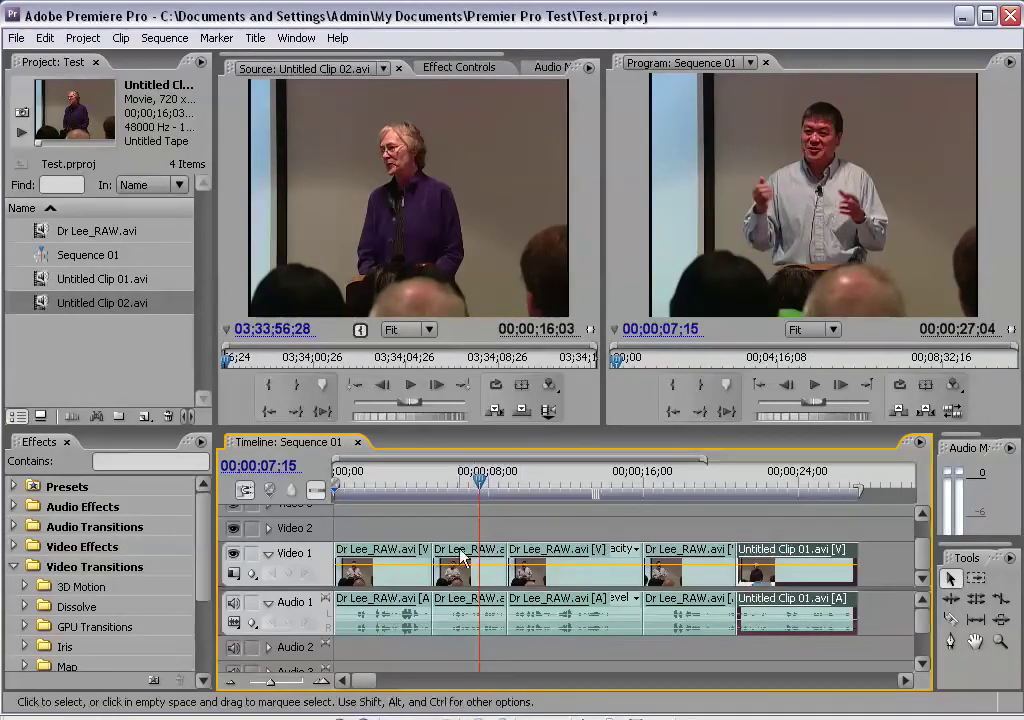
pyautogui.moveTo(473, 490); pyautogui.dragTo(537, 475)
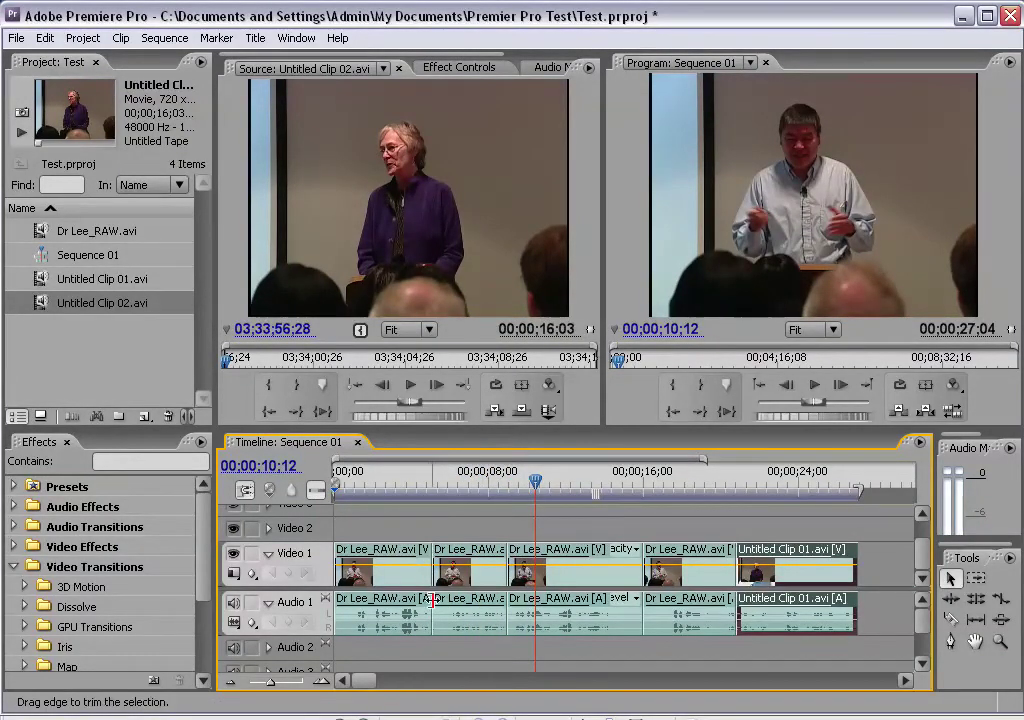
pyautogui.moveTo(570, 483); pyautogui.dragTo(572, 483)
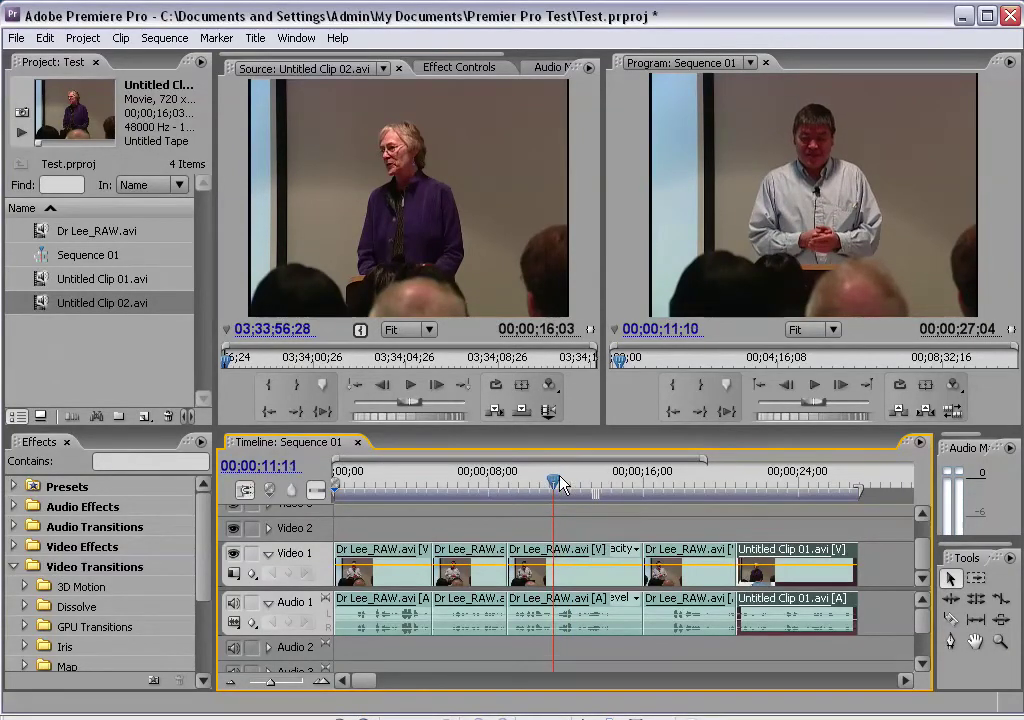
pyautogui.click(97, 365)
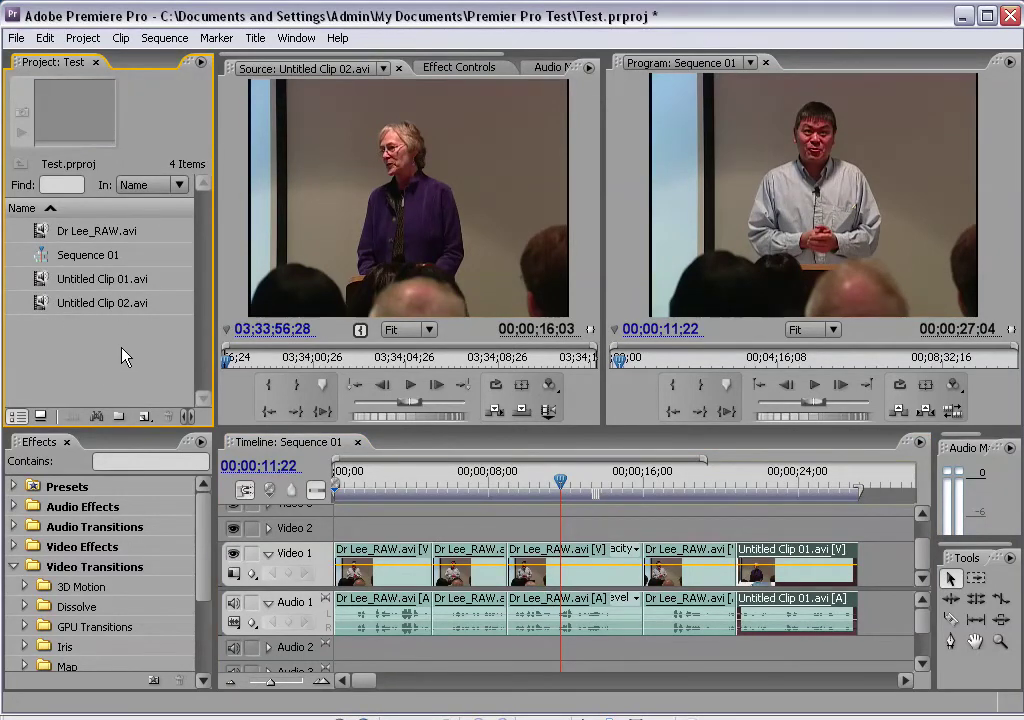
pyautogui.click(15, 40)
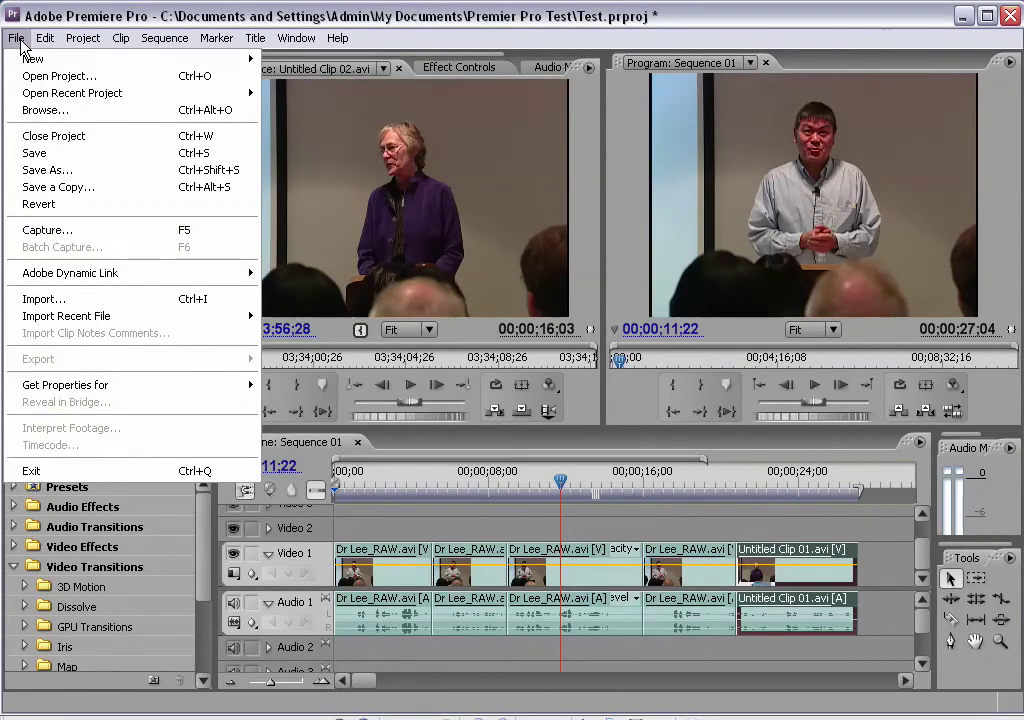
# Open the Capture window from the File menu and start the tape playing.
pyautogui.click(54, 234)
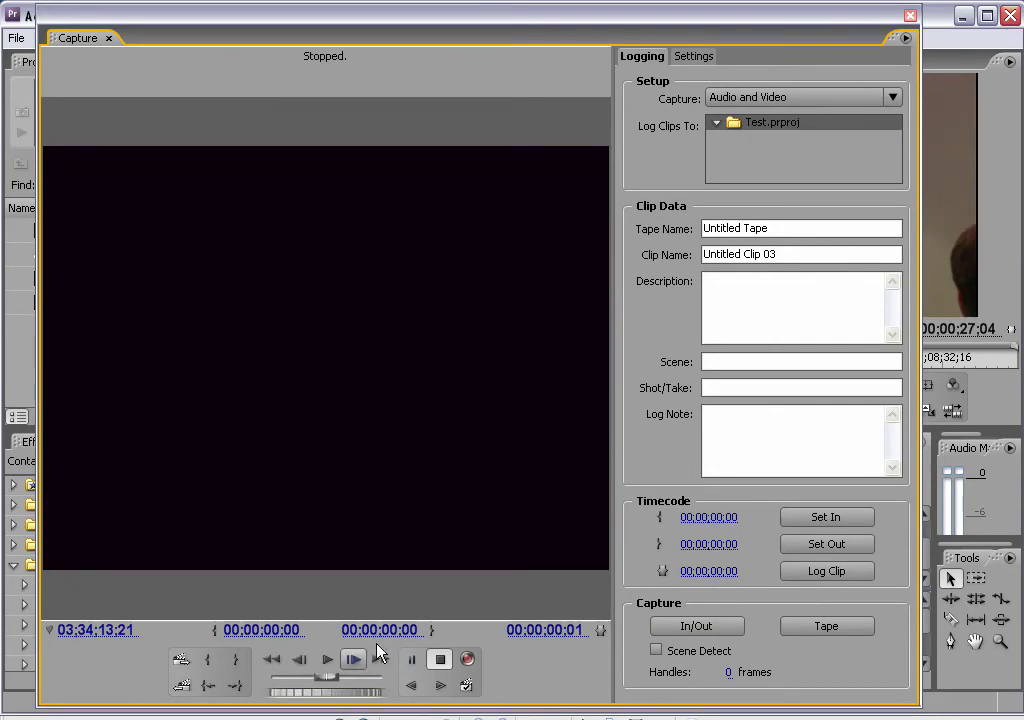
pyautogui.click(327, 659)
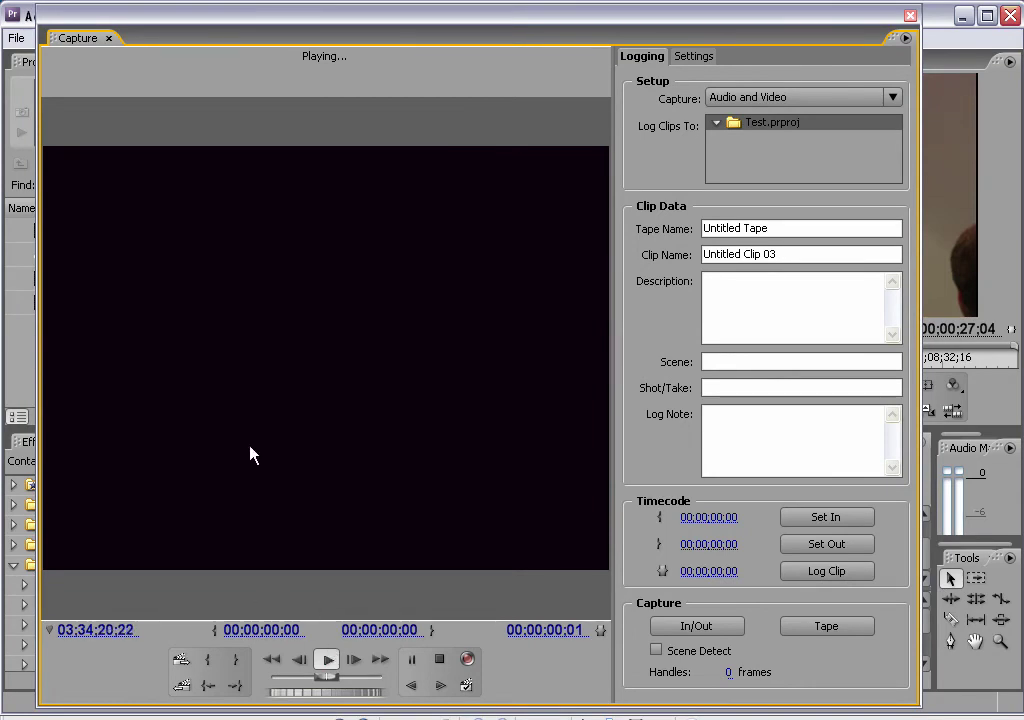
# Record about 24 seconds of tape as Untitled Clip 03.avi, then stop recording.
pyautogui.click(438, 661)
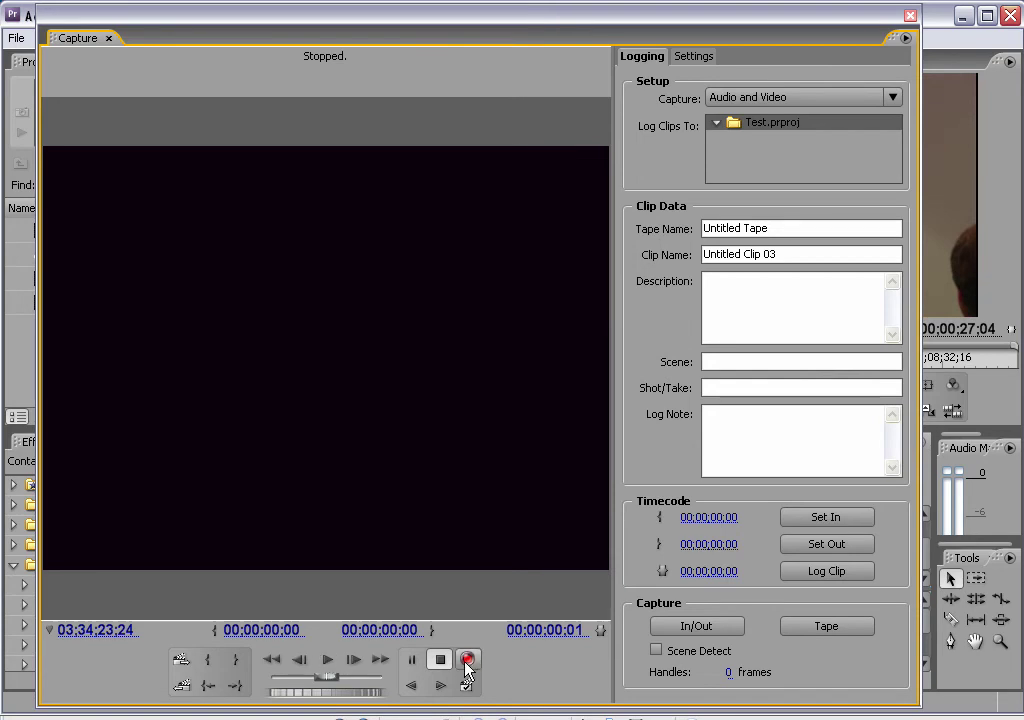
pyautogui.click(324, 663)
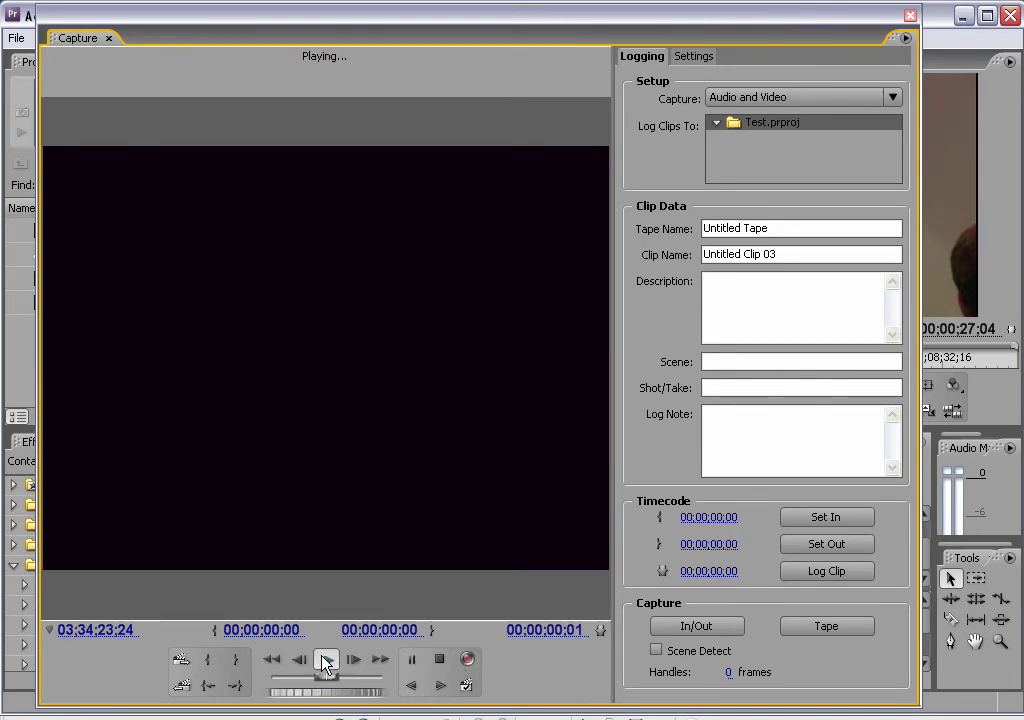
pyautogui.click(468, 660)
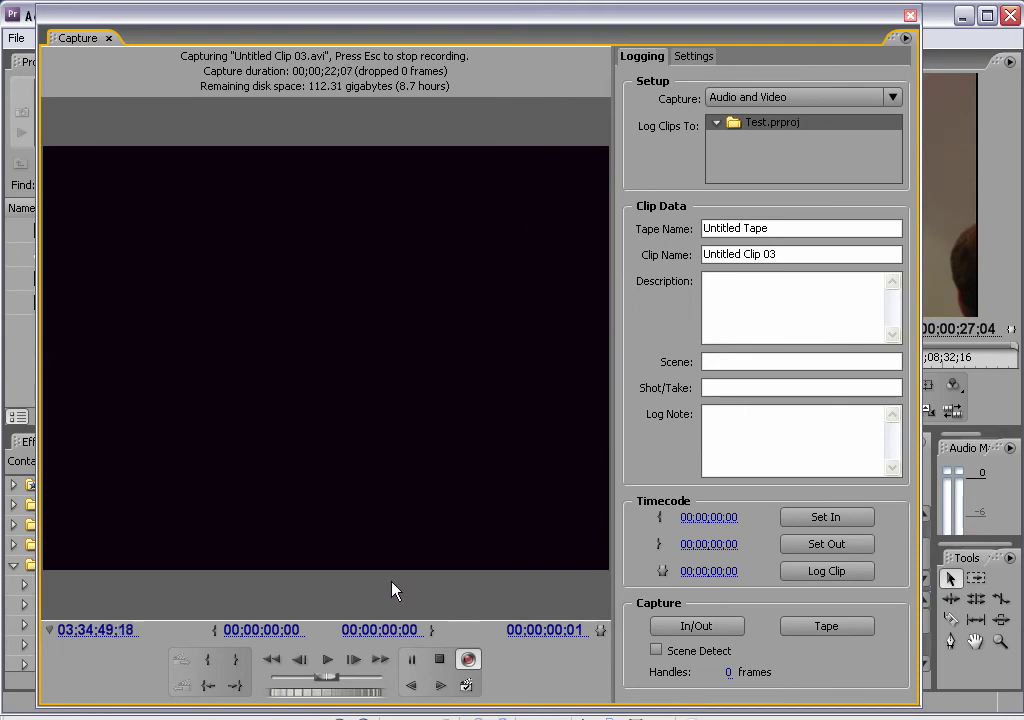
pyautogui.click(440, 660)
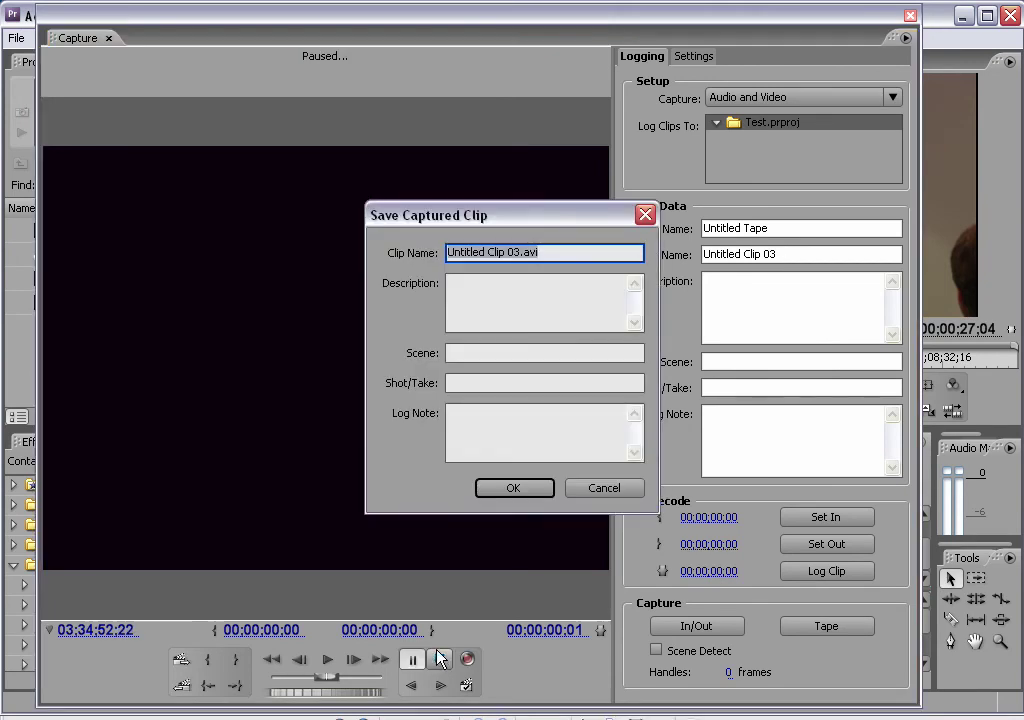
# Save the captured clip as Capture1 and put the Capture window back in place.
pyautogui.moveTo(482, 211); pyautogui.dragTo(430, 181)
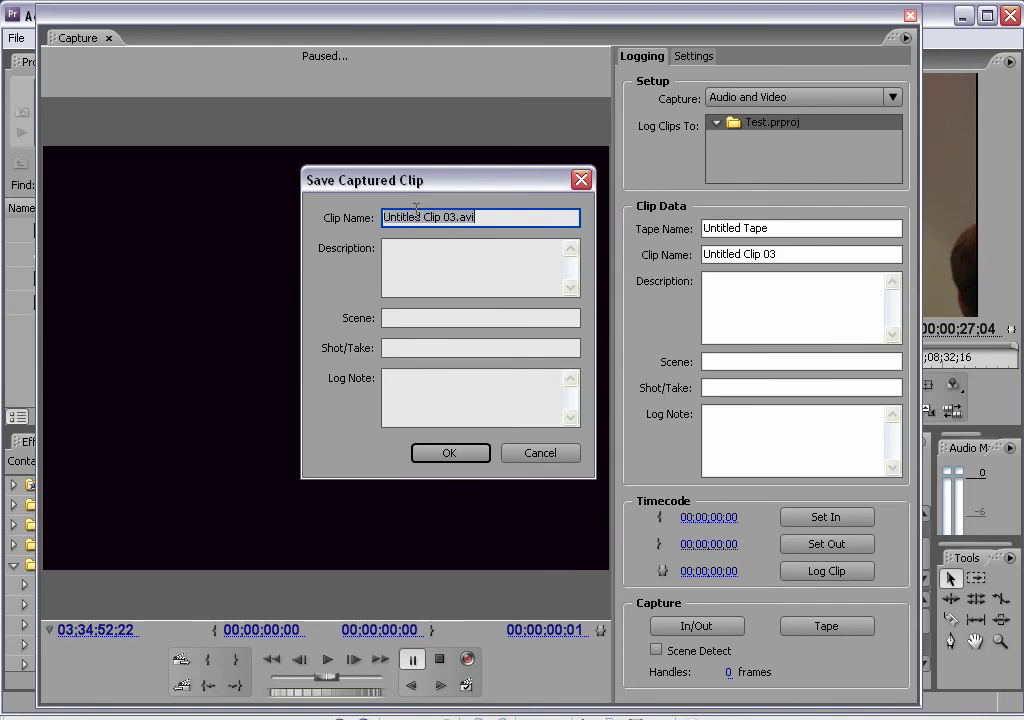
pyautogui.write('Capture')
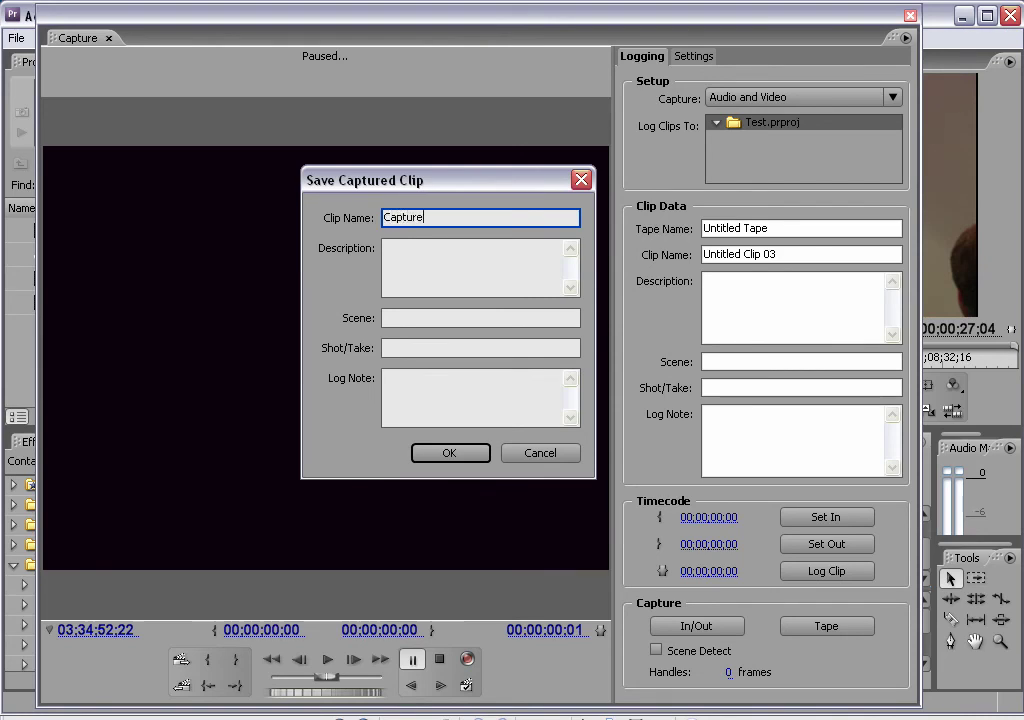
pyautogui.write('1.avi')
pyautogui.click(448, 453)
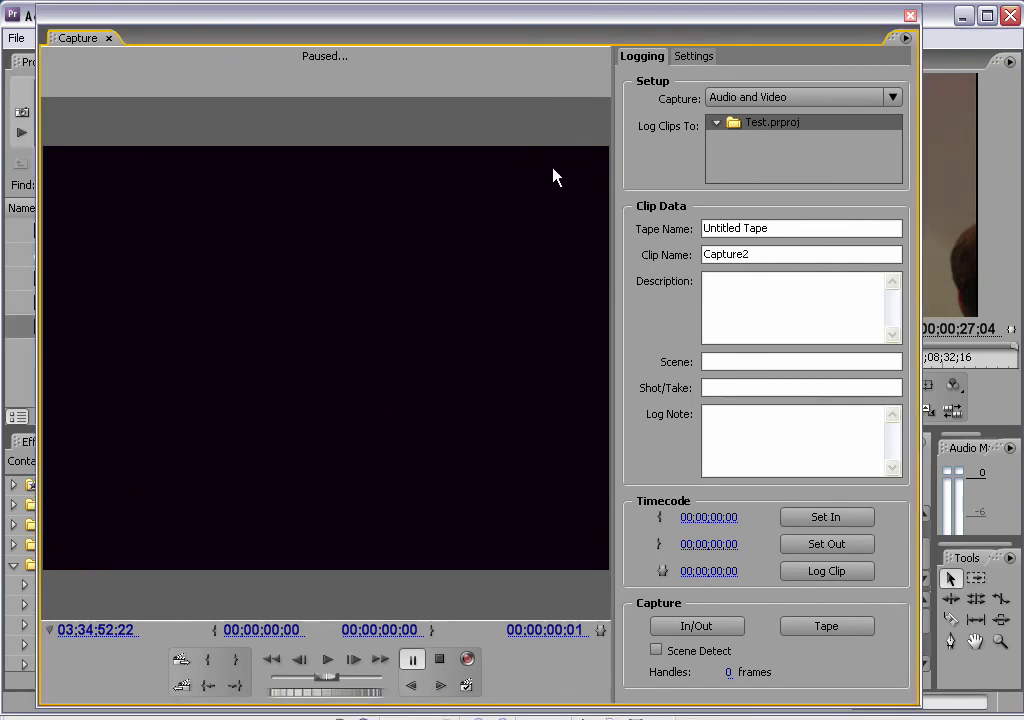
pyautogui.moveTo(444, 22); pyautogui.dragTo(626, 64)
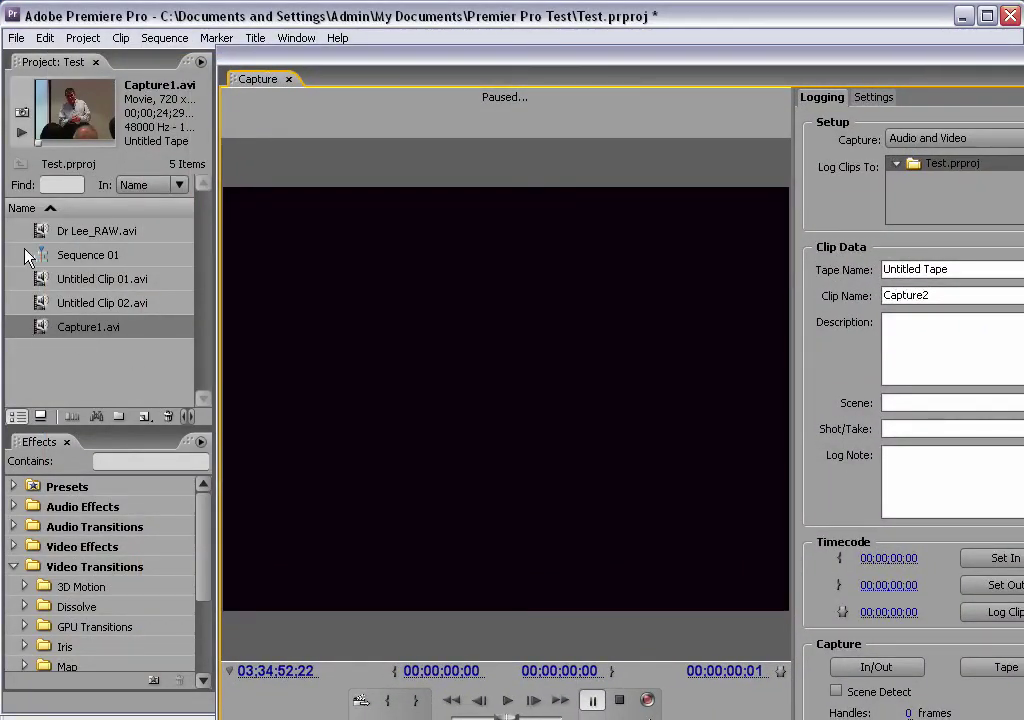
pyautogui.moveTo(369, 67); pyautogui.dragTo(230, 25)
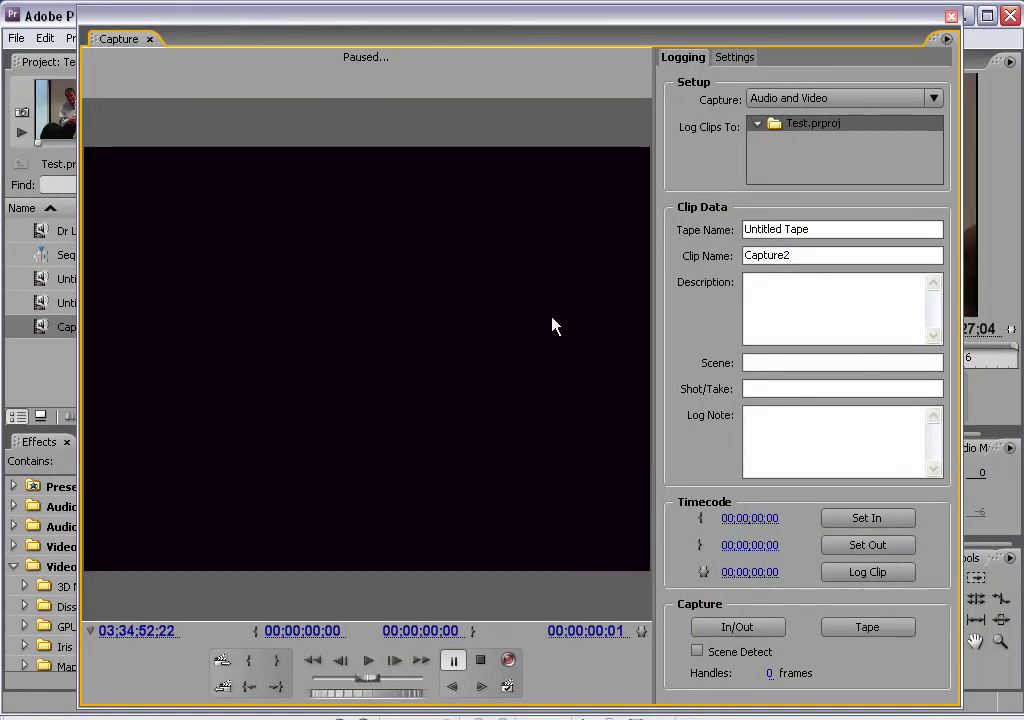
# Record a second stretch of tape and save it as Capture2.avi.
pyautogui.click(869, 628)
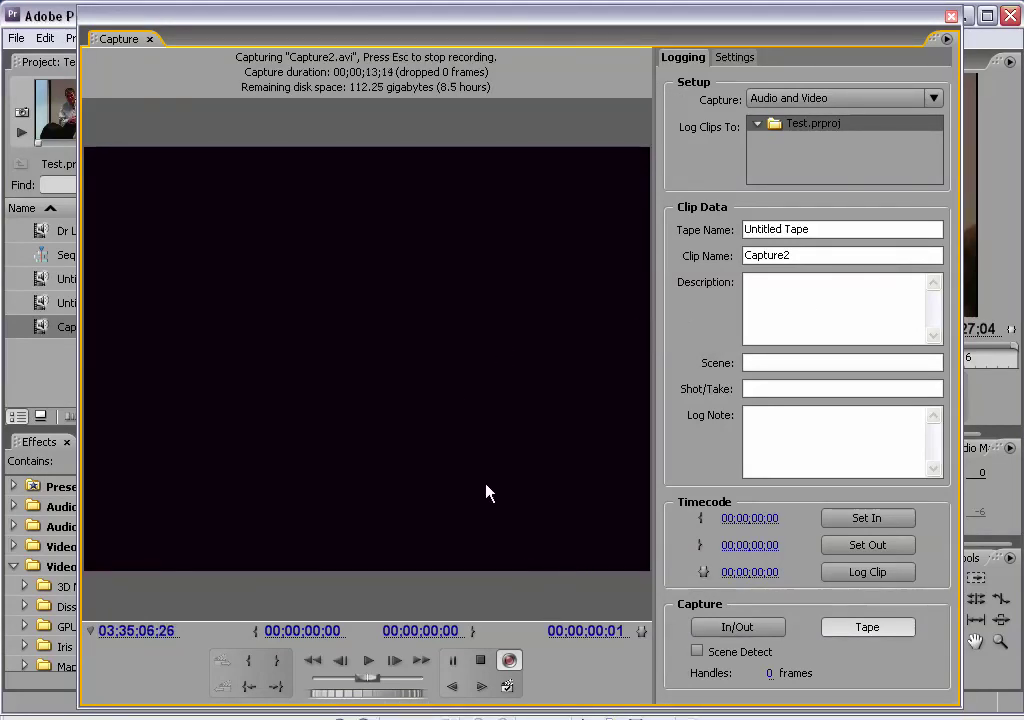
pyautogui.click(482, 664)
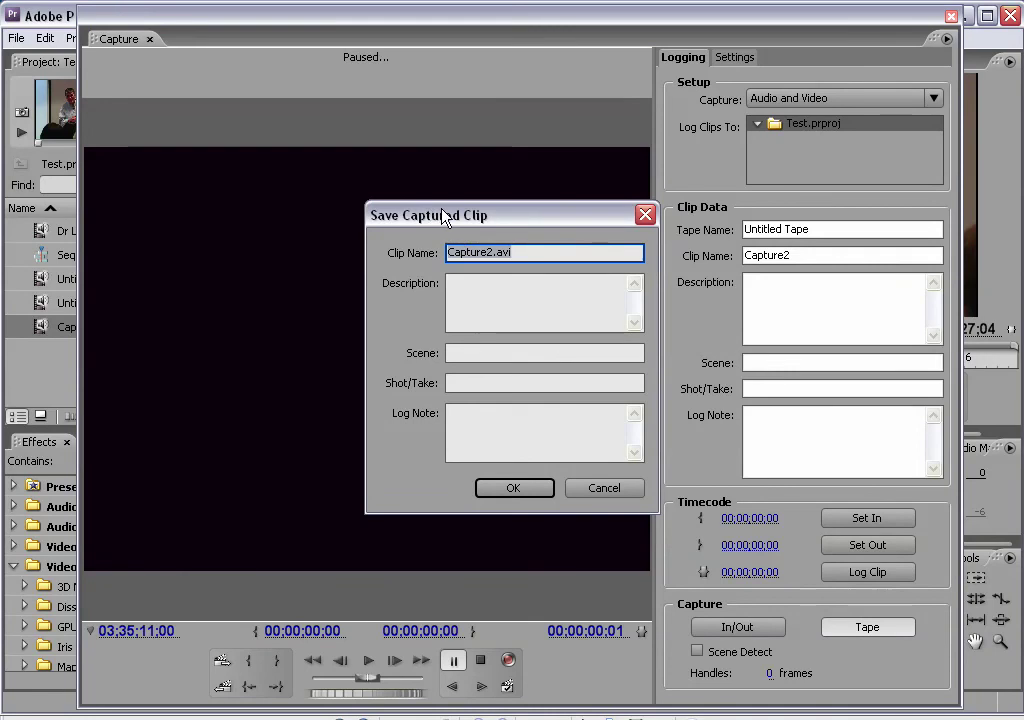
pyautogui.moveTo(380, 214); pyautogui.dragTo(333, 184)
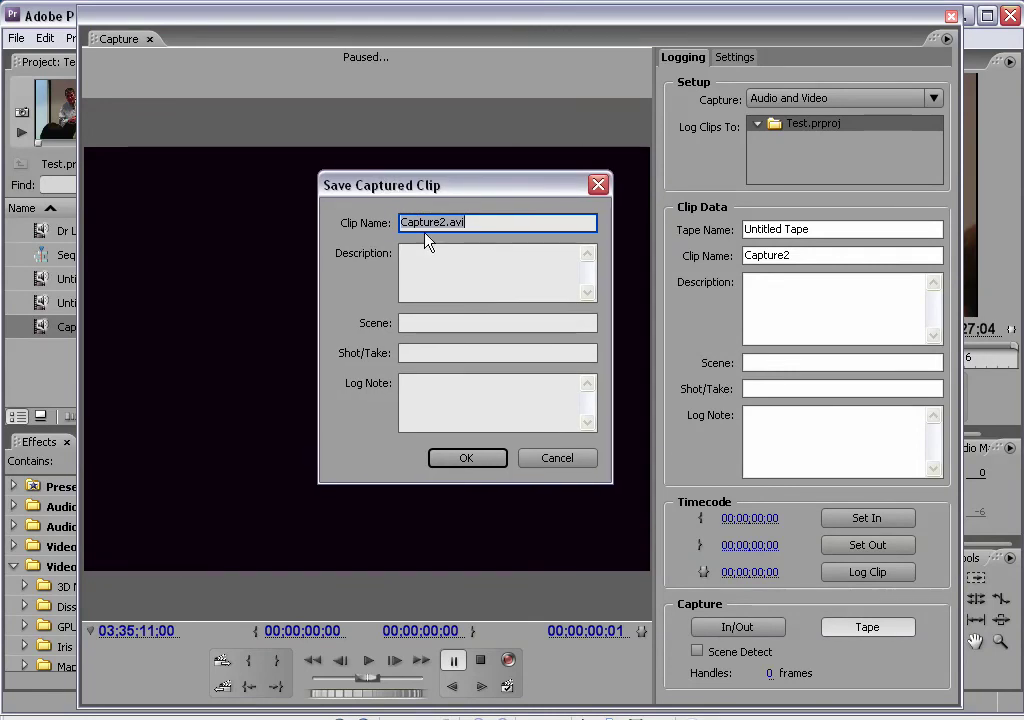
pyautogui.click(482, 461)
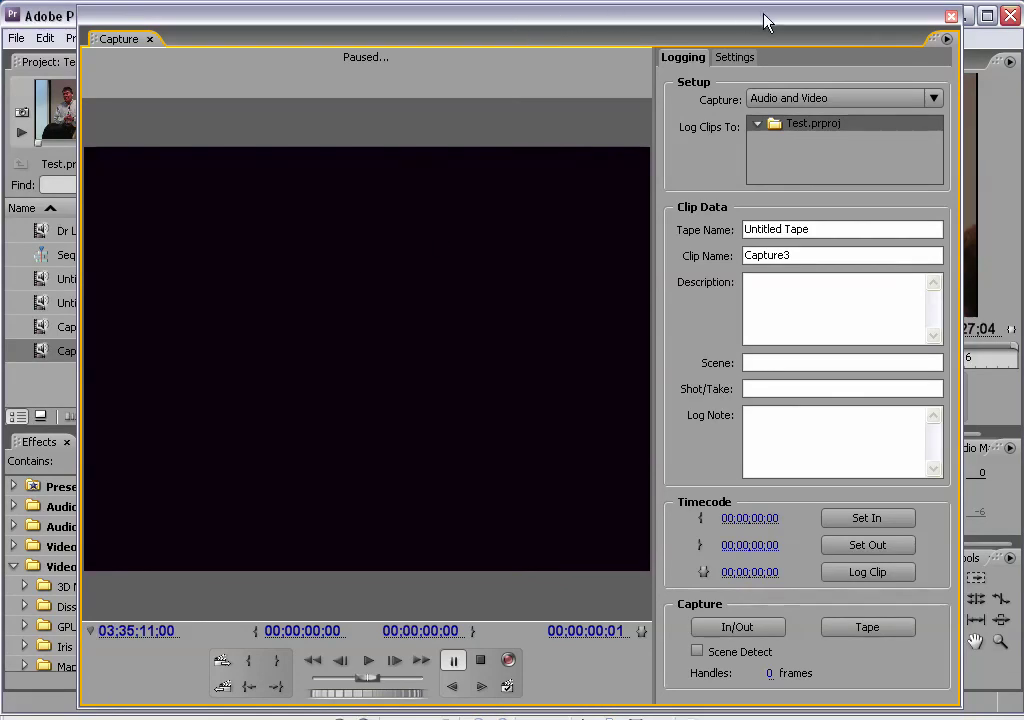
pyautogui.moveTo(952, 18); pyautogui.dragTo(922, 20)
# Close the Capture window and preview Capture1.avi and Capture2.avi in the Source monitor.
pyautogui.click(922, 20)
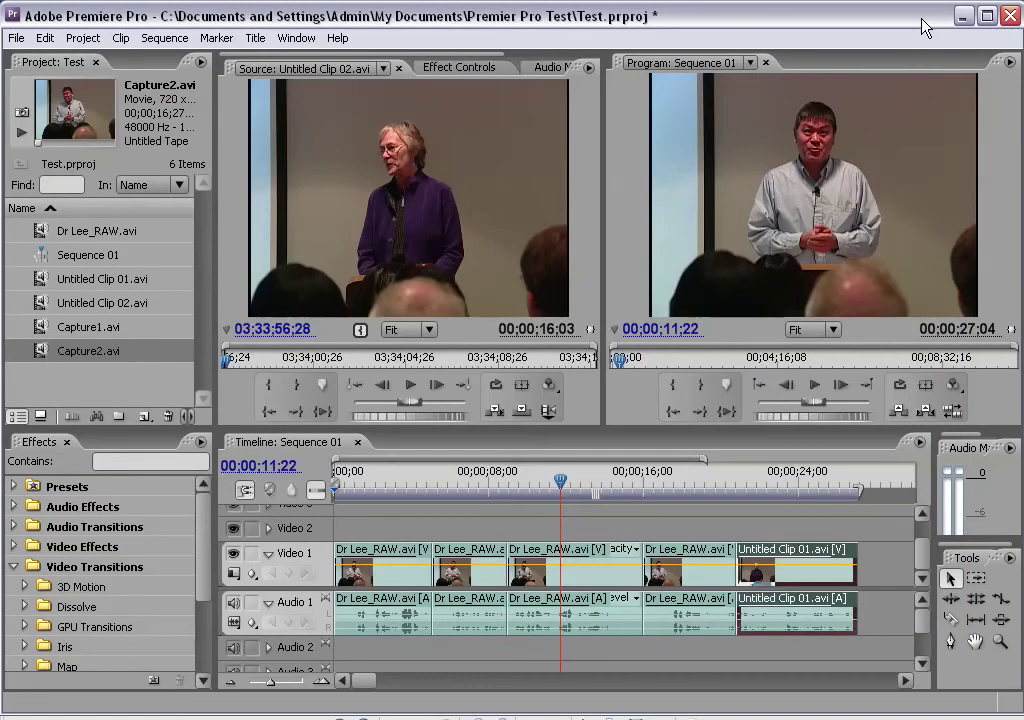
pyautogui.click(65, 328)
pyautogui.doubleClick(40, 332)
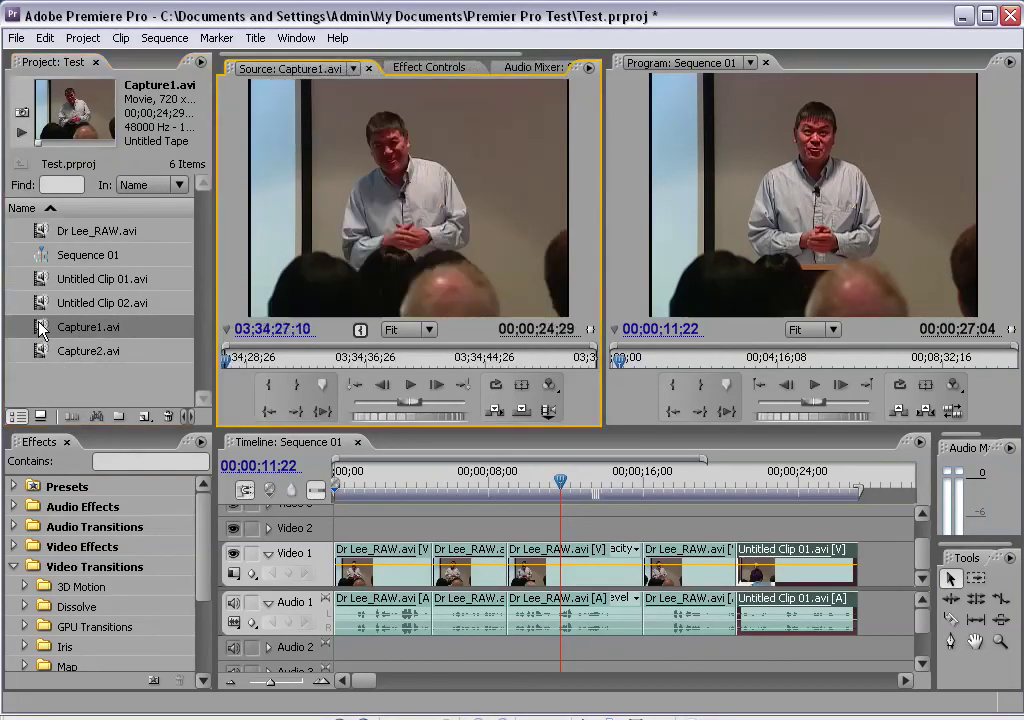
pyautogui.doubleClick(44, 354)
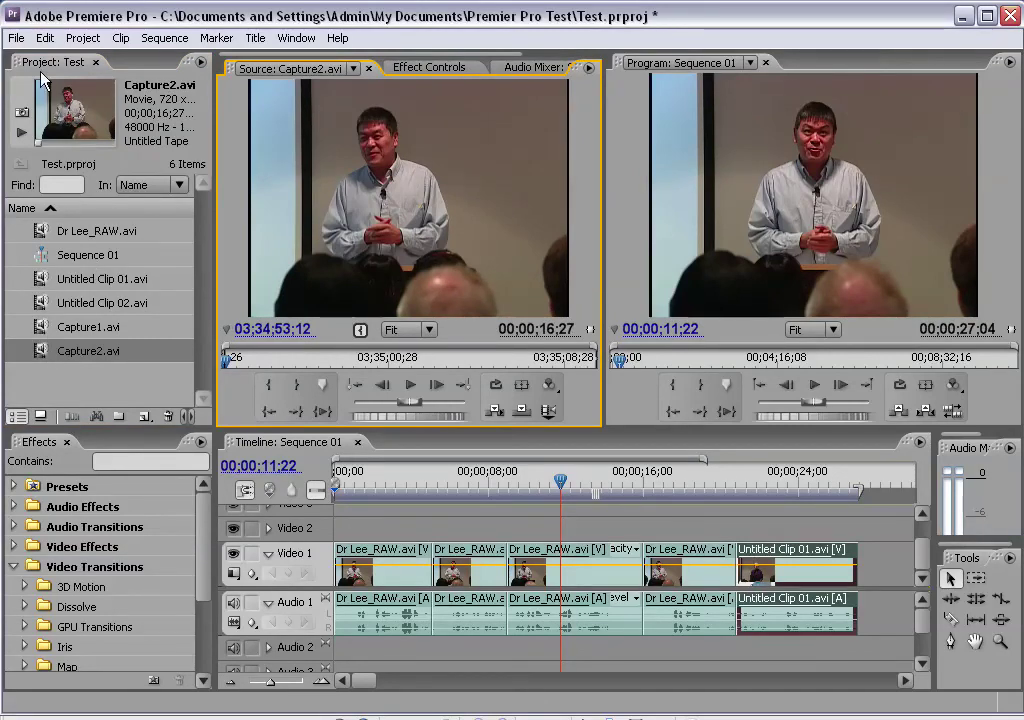
pyautogui.doubleClick(73, 330)
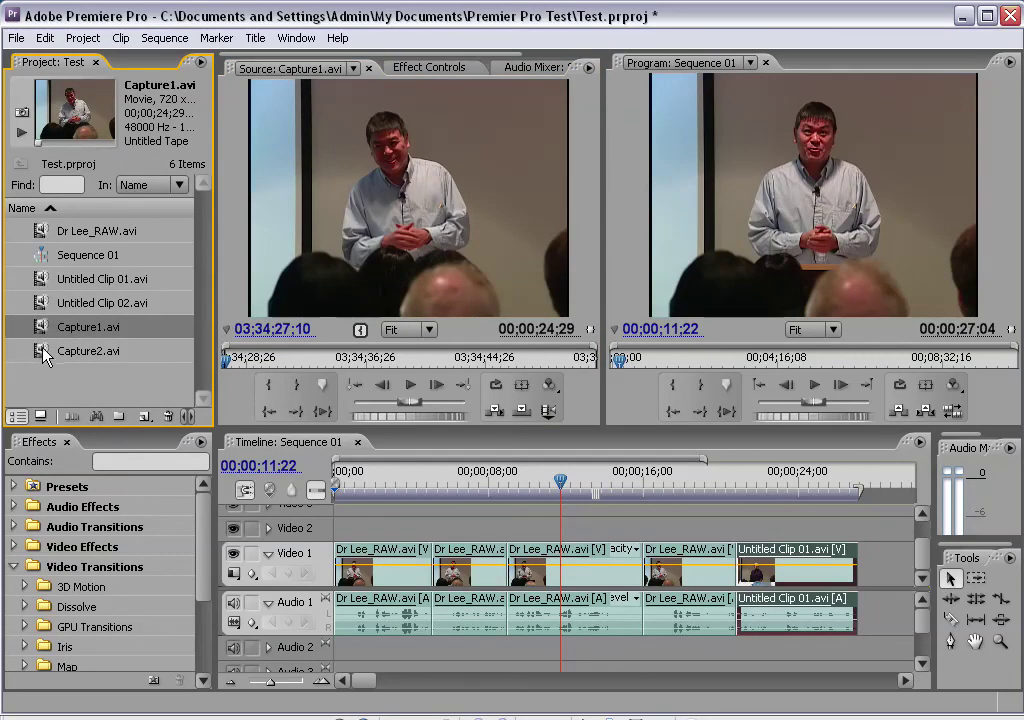
pyautogui.doubleClick(44, 350)
pyautogui.click(67, 320)
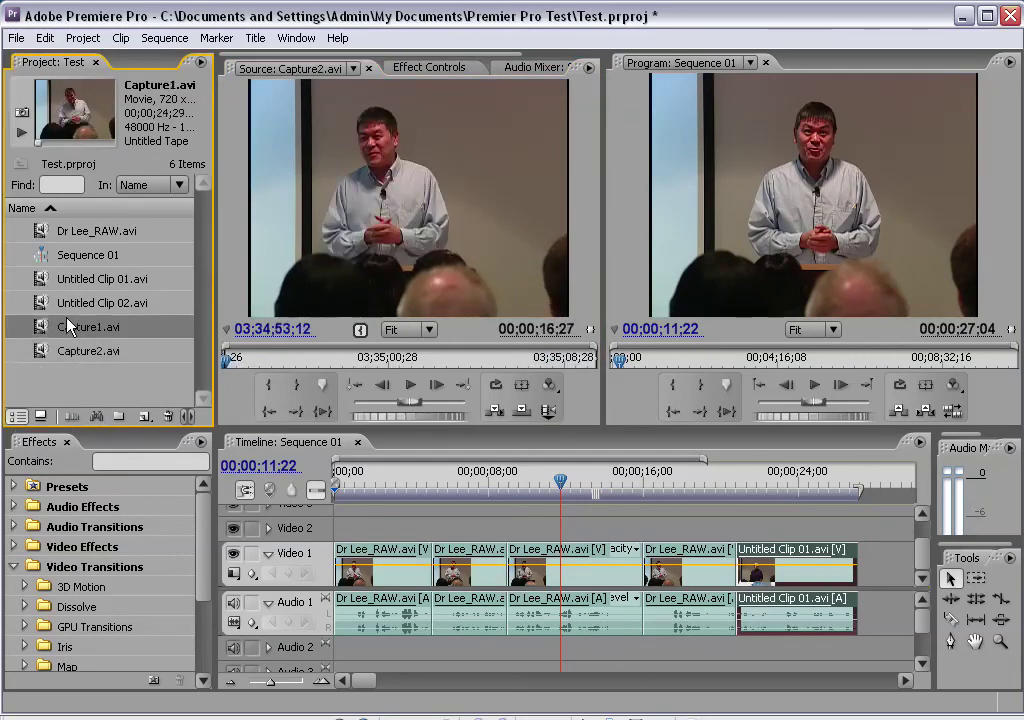